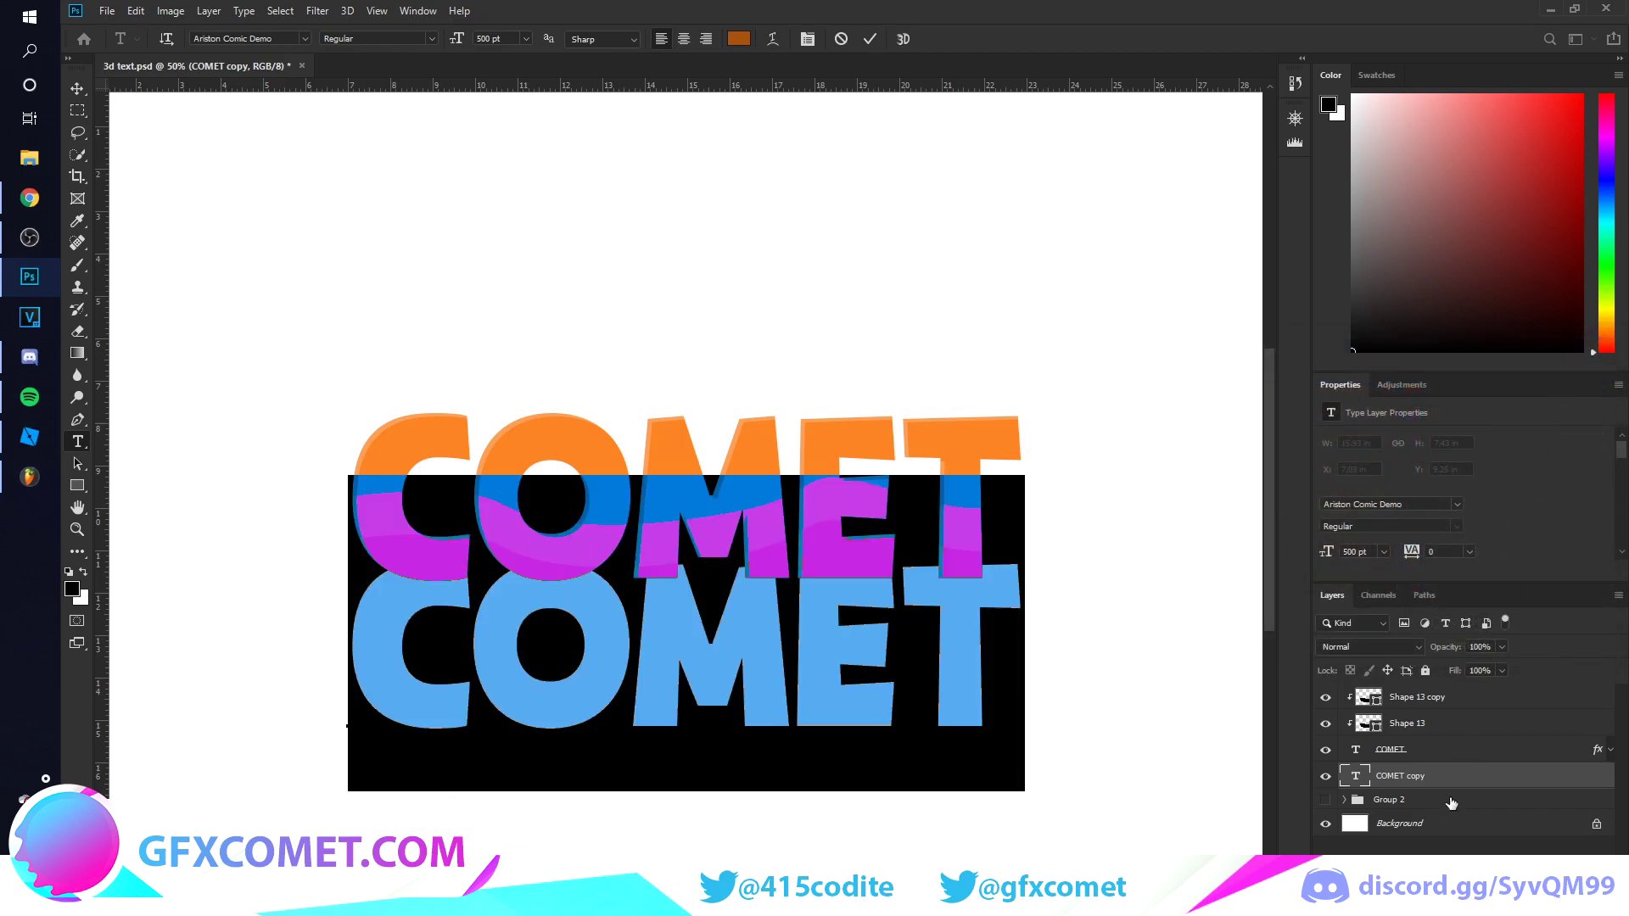
# Place the COMET copy behind the orange text, scale it to about 95%, and offset it slightly downward as the 3D depth.
pyautogui.click(78, 88)
pyautogui.moveTo(932, 626); pyautogui.dragTo(914, 492)
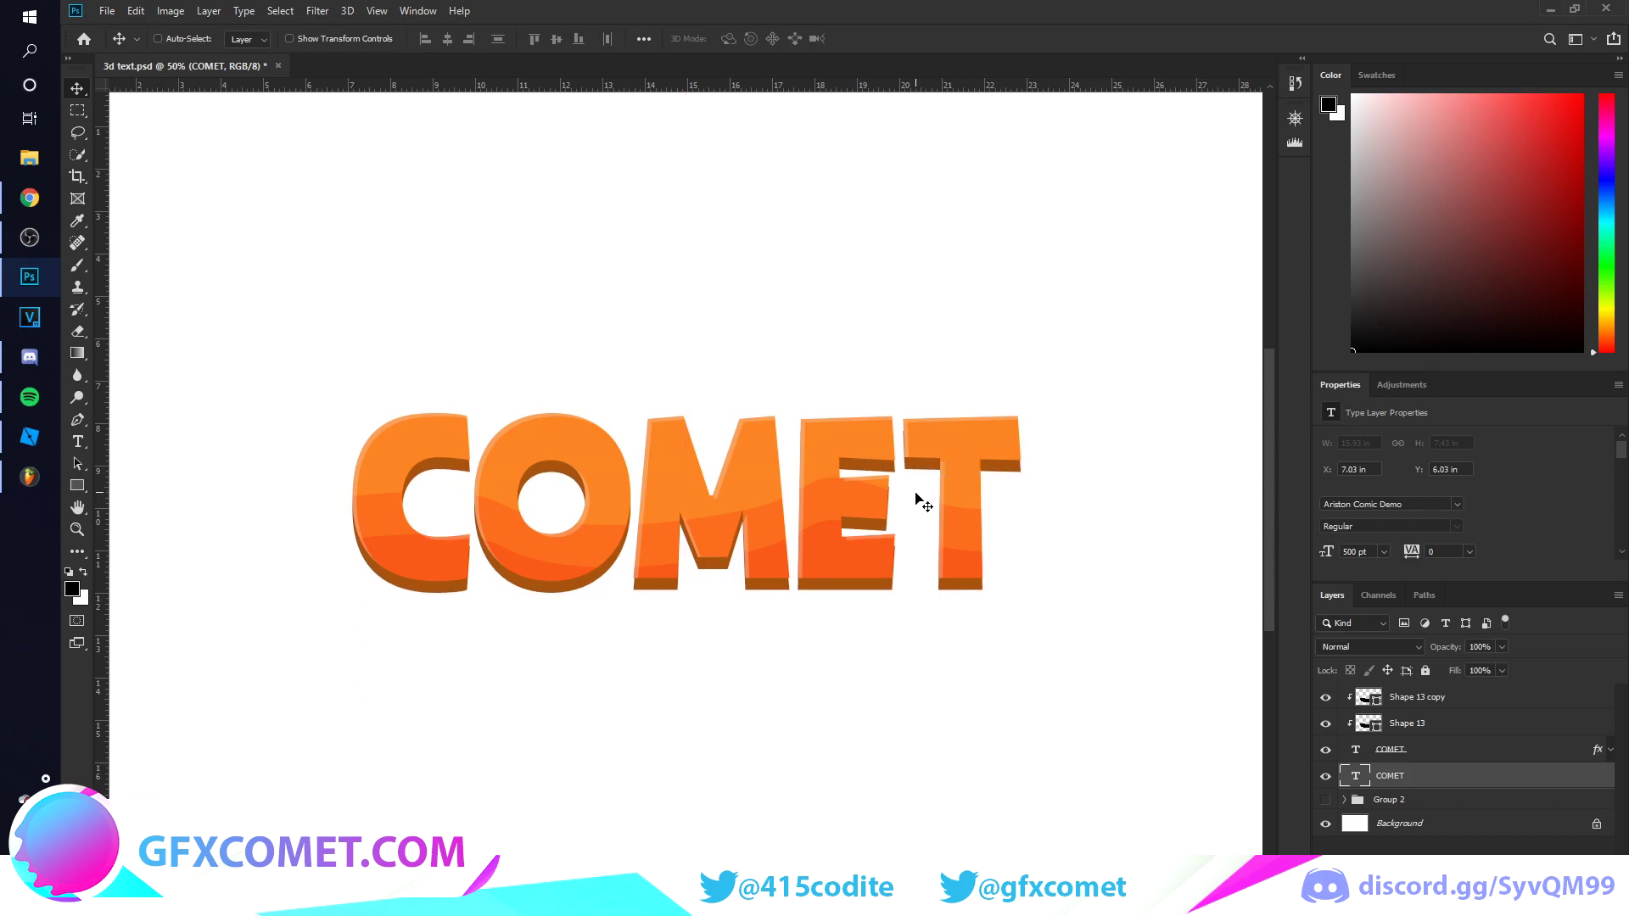
pyautogui.hotkey('ctrl', 't')
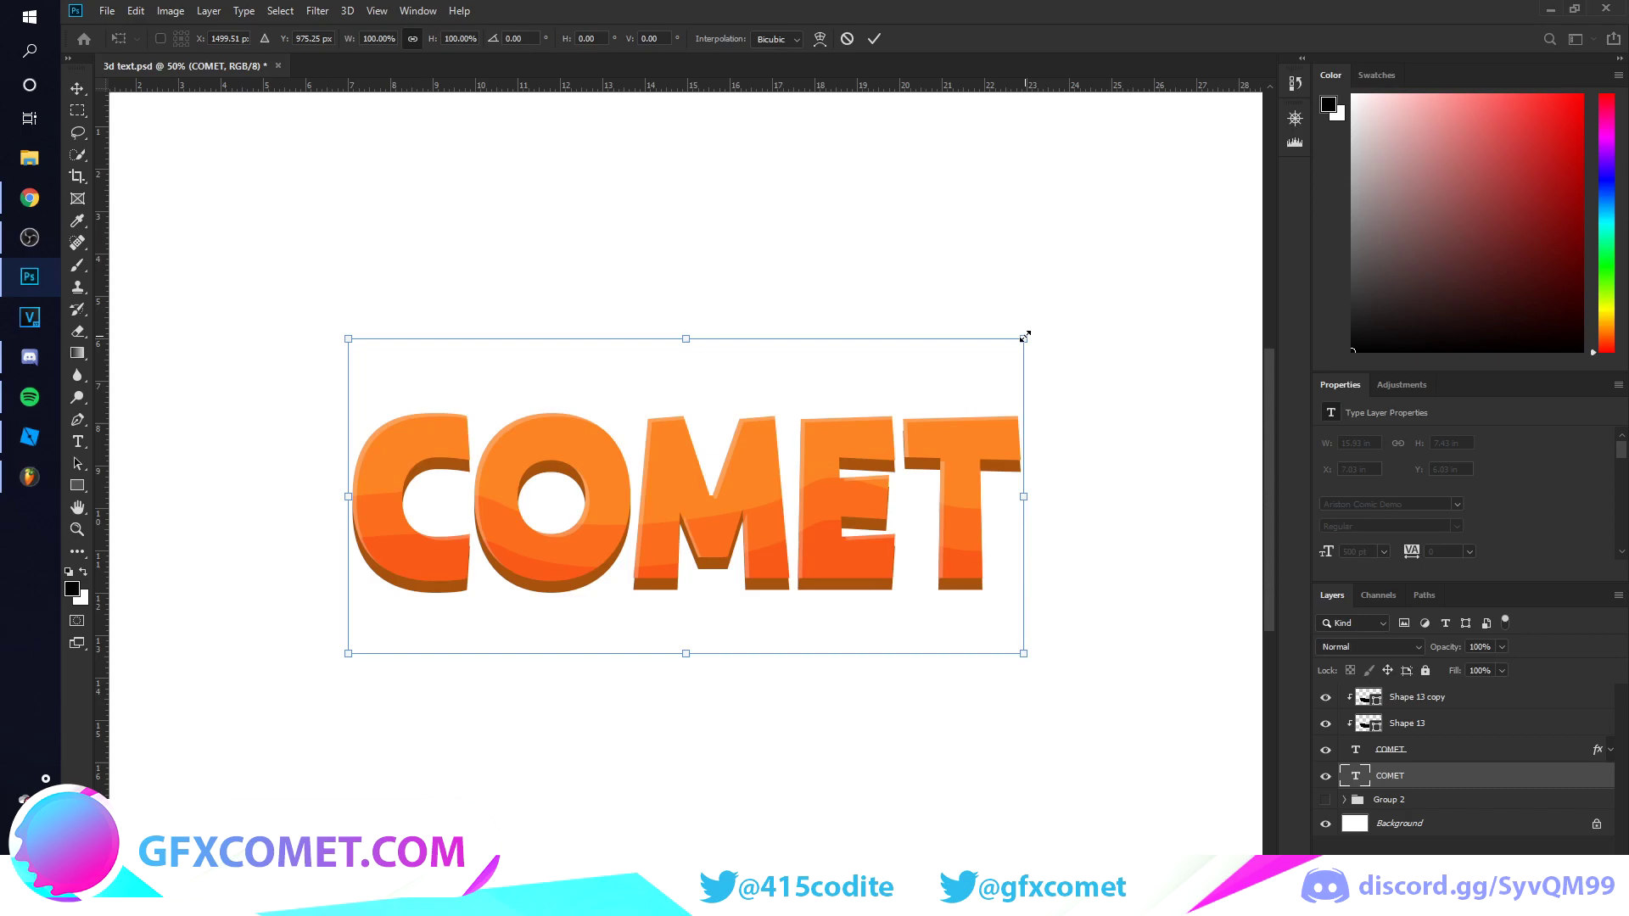
pyautogui.moveTo(1024, 336); pyautogui.dragTo(1007, 345)
pyautogui.press('Return')
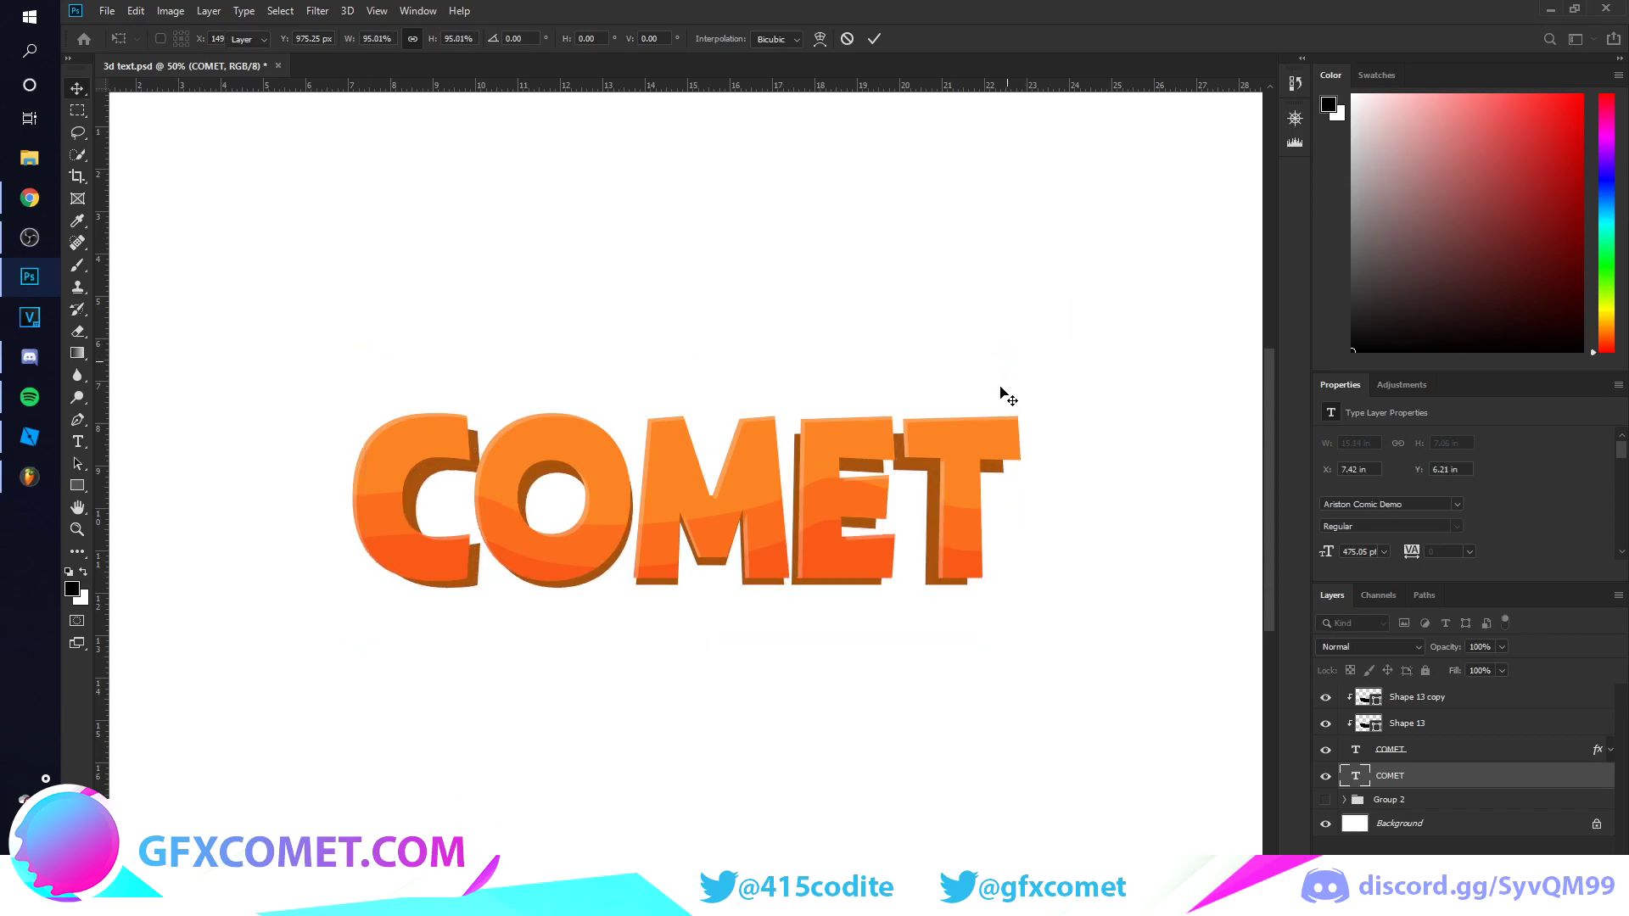
pyautogui.moveTo(860, 475); pyautogui.dragTo(855, 473)
# Add a new layer above the brown COMET text and sample the text's brown as the foreground colour.
pyautogui.hotkey('ctrl', '+')
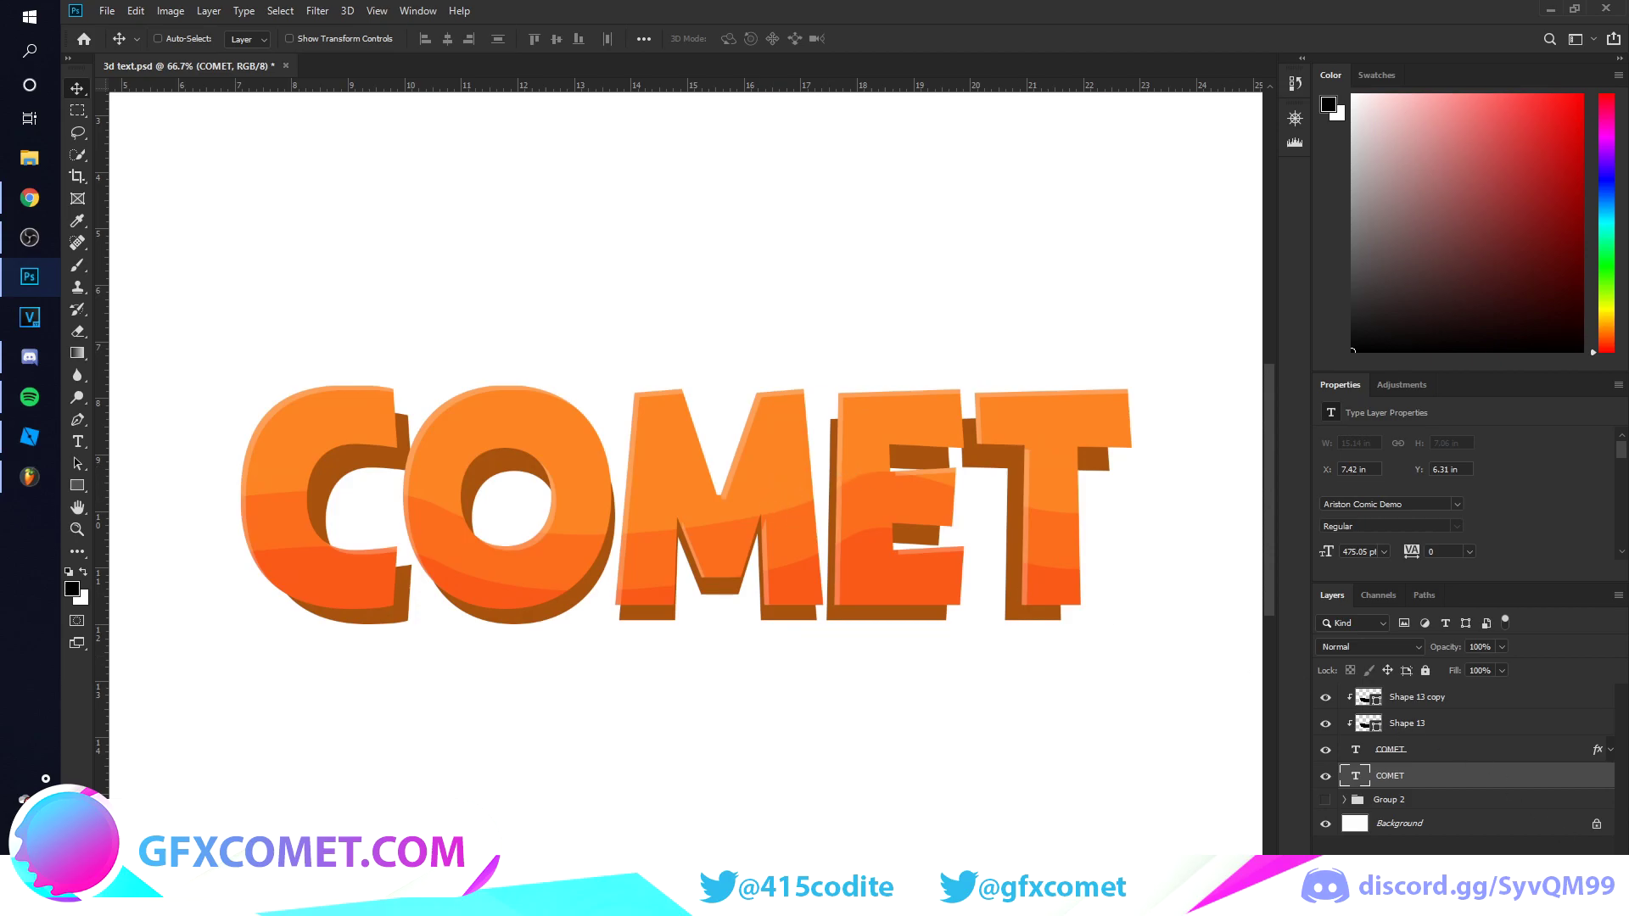
pyautogui.hotkey('ctrl', 'shift', 'alt', 'n')
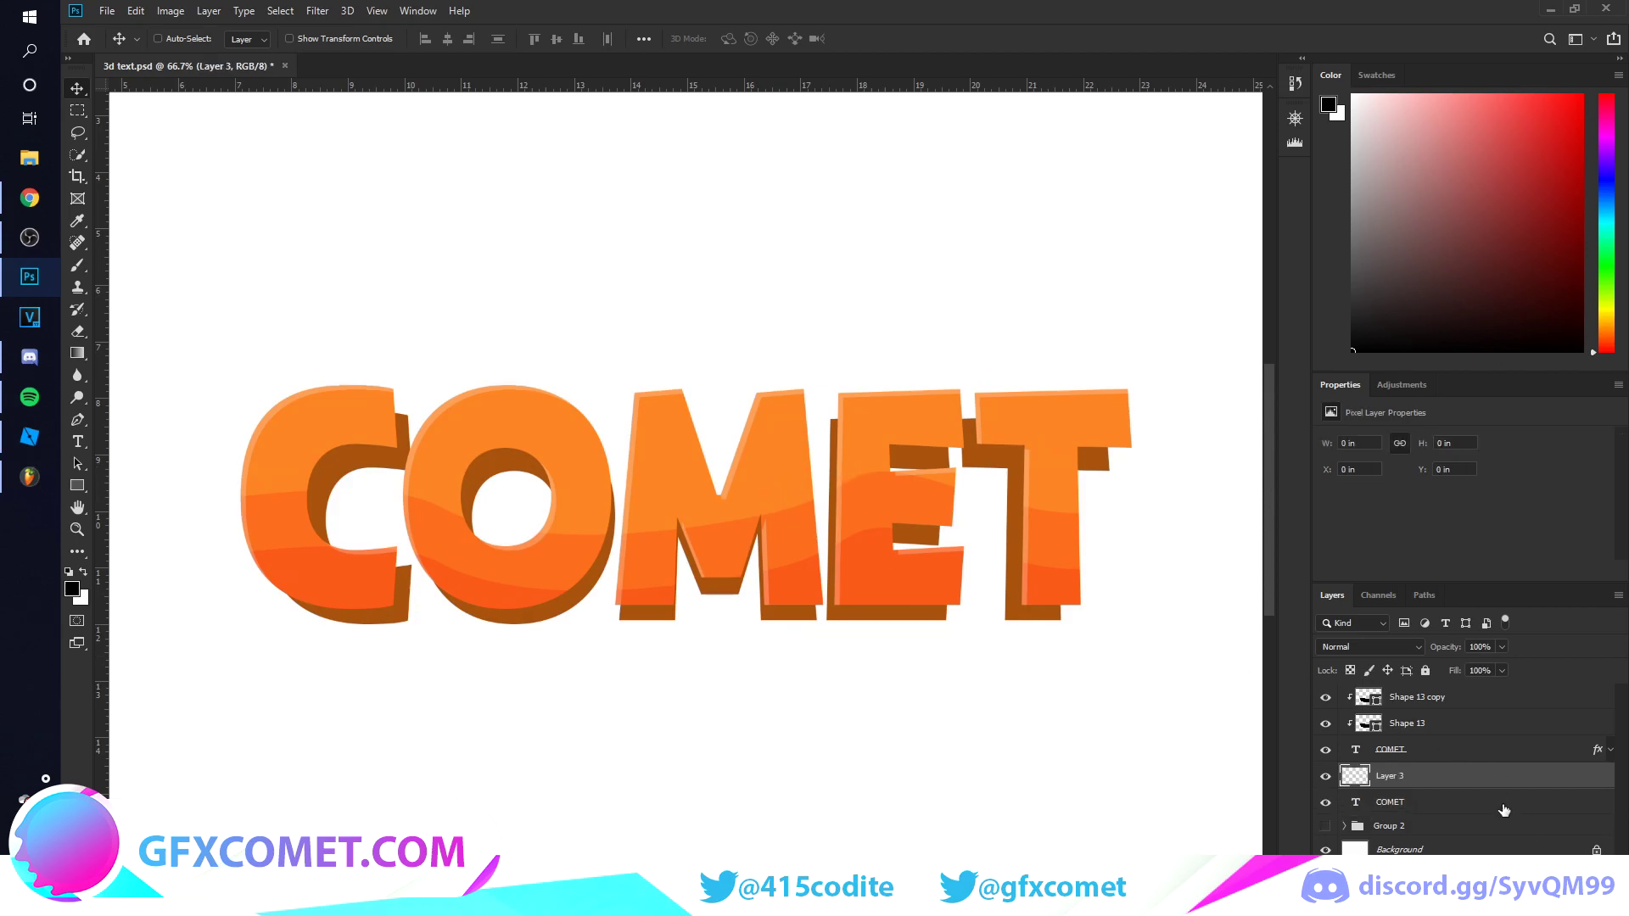
pyautogui.click(76, 224)
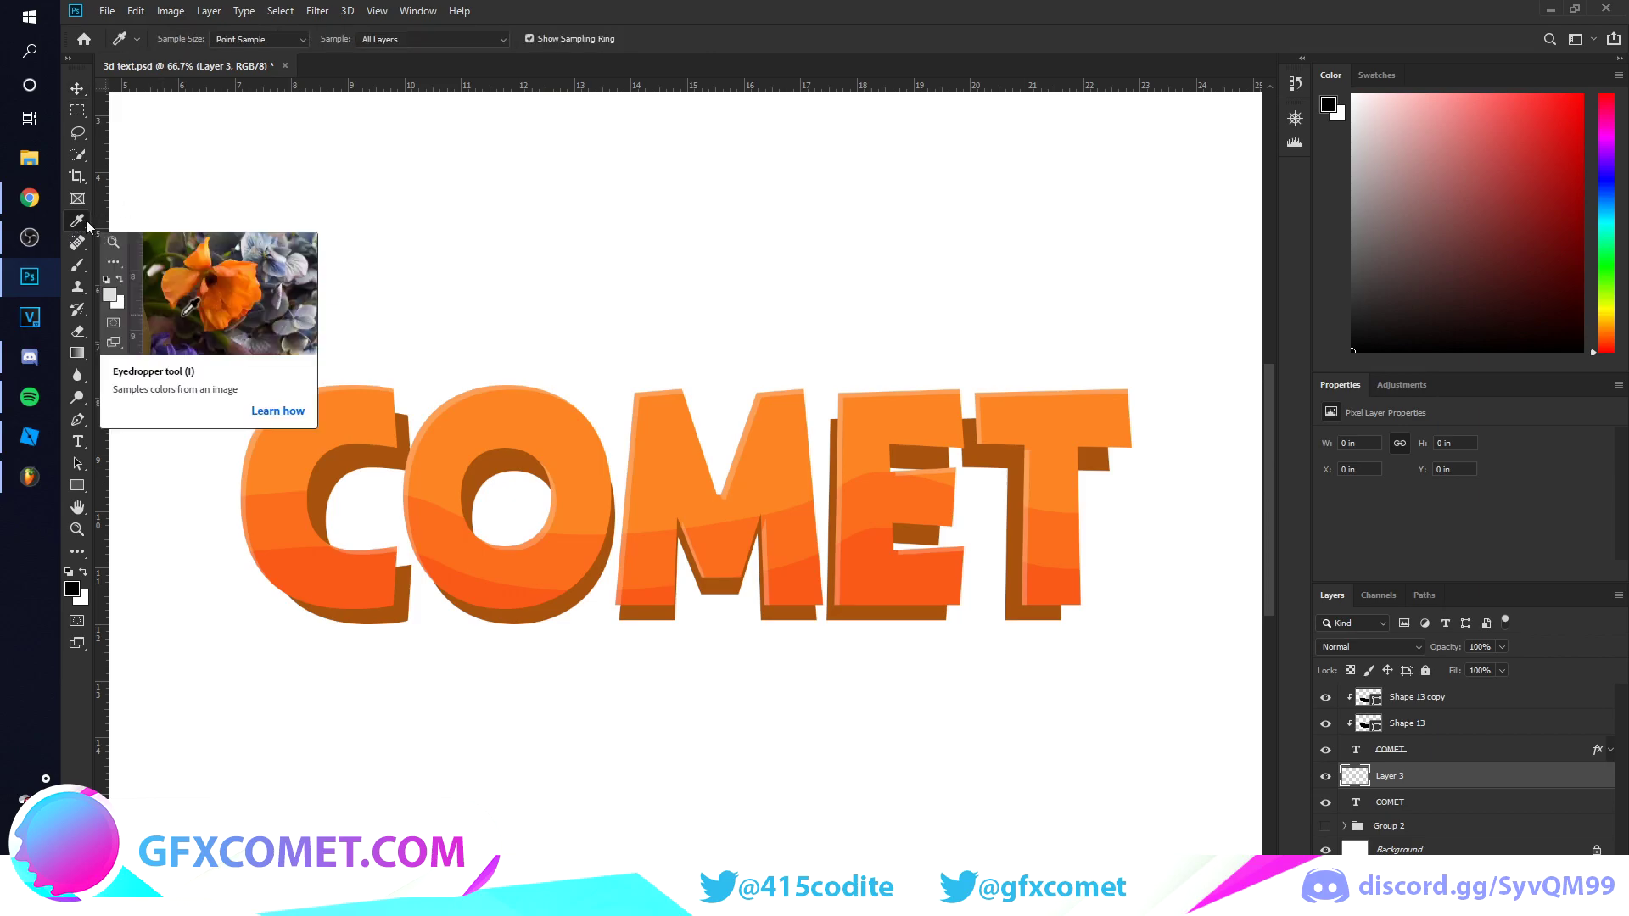
pyautogui.click(336, 463)
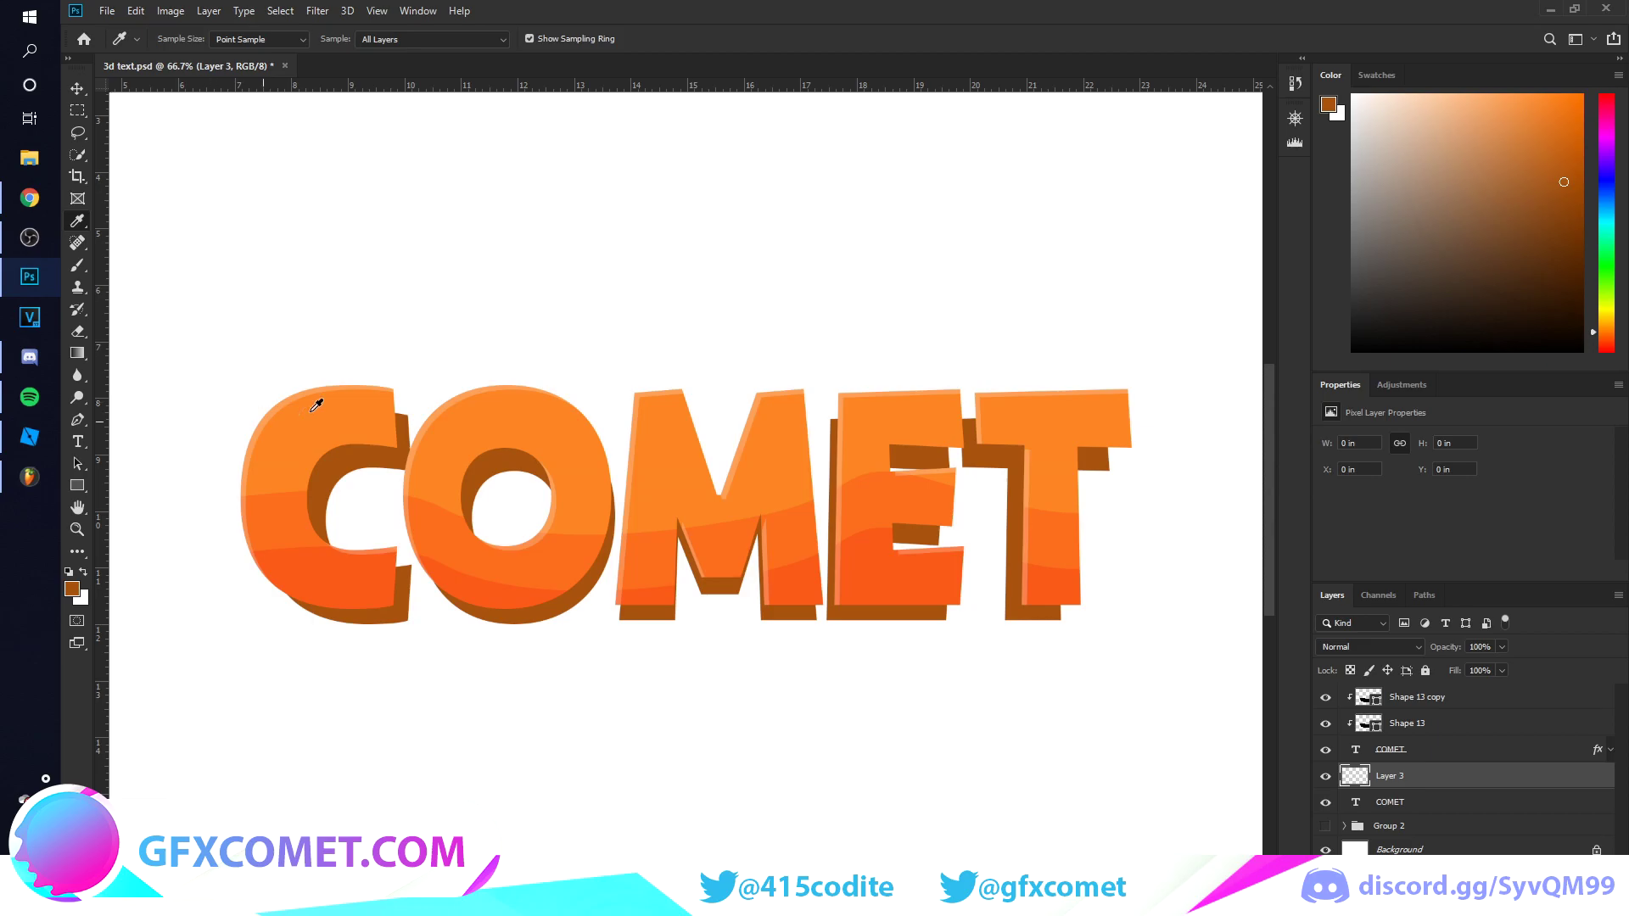
# Using the Pen tool in Shape mode, draw a brown shape joining the C's upper tip to the matching corner of the depth text.
pyautogui.click(78, 421)
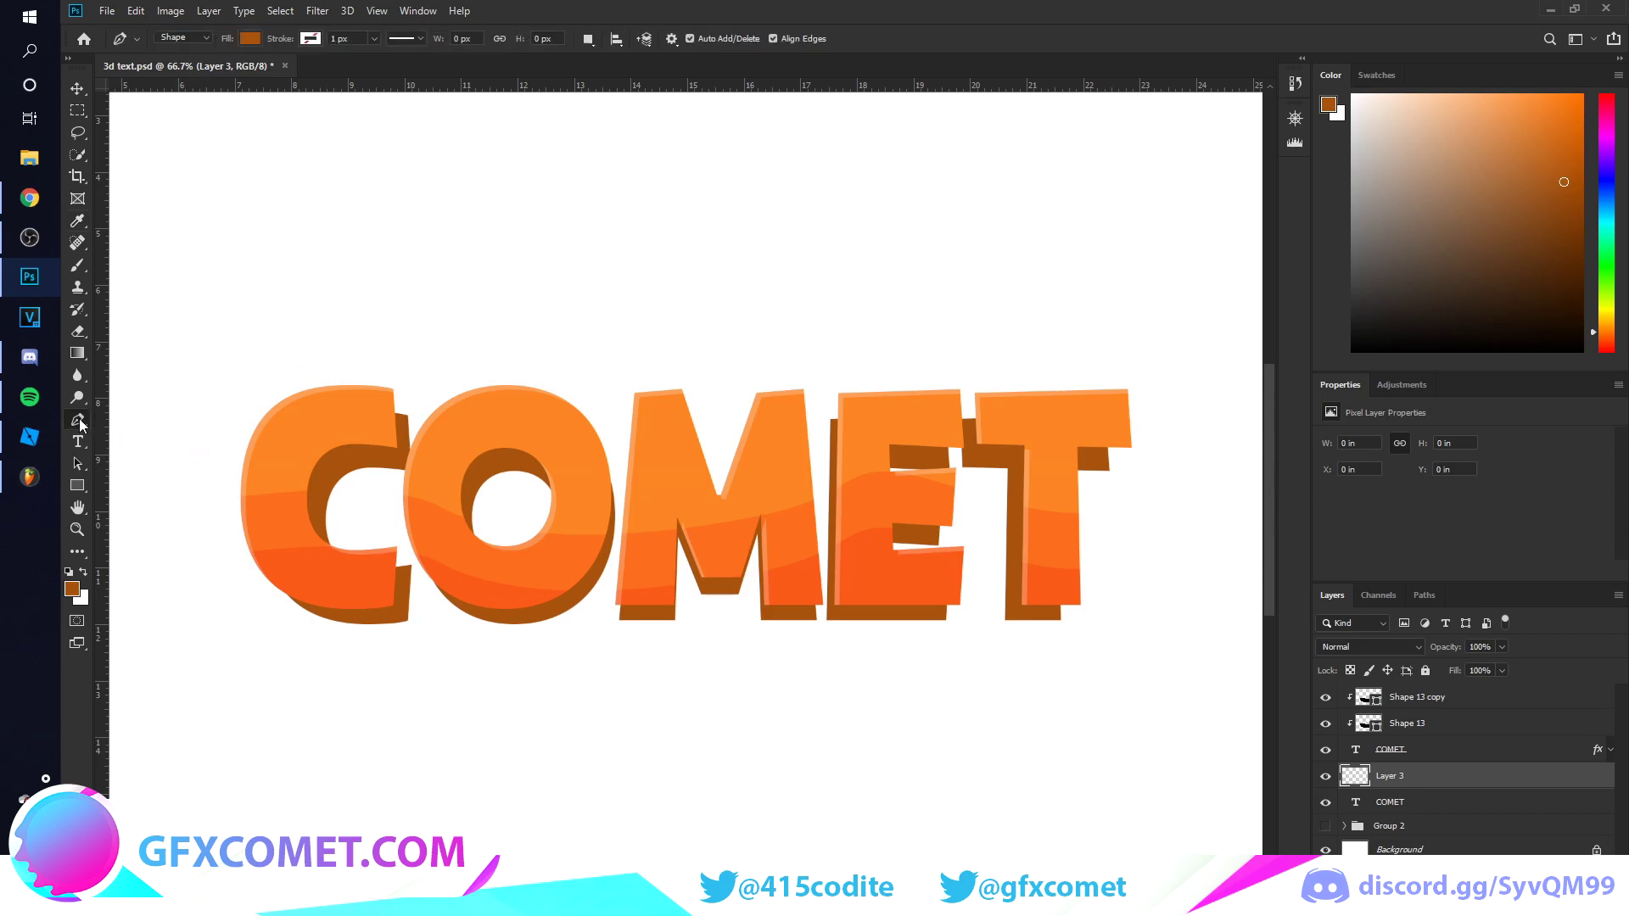
pyautogui.click(181, 39)
pyautogui.hotkey('ctrl', '+')
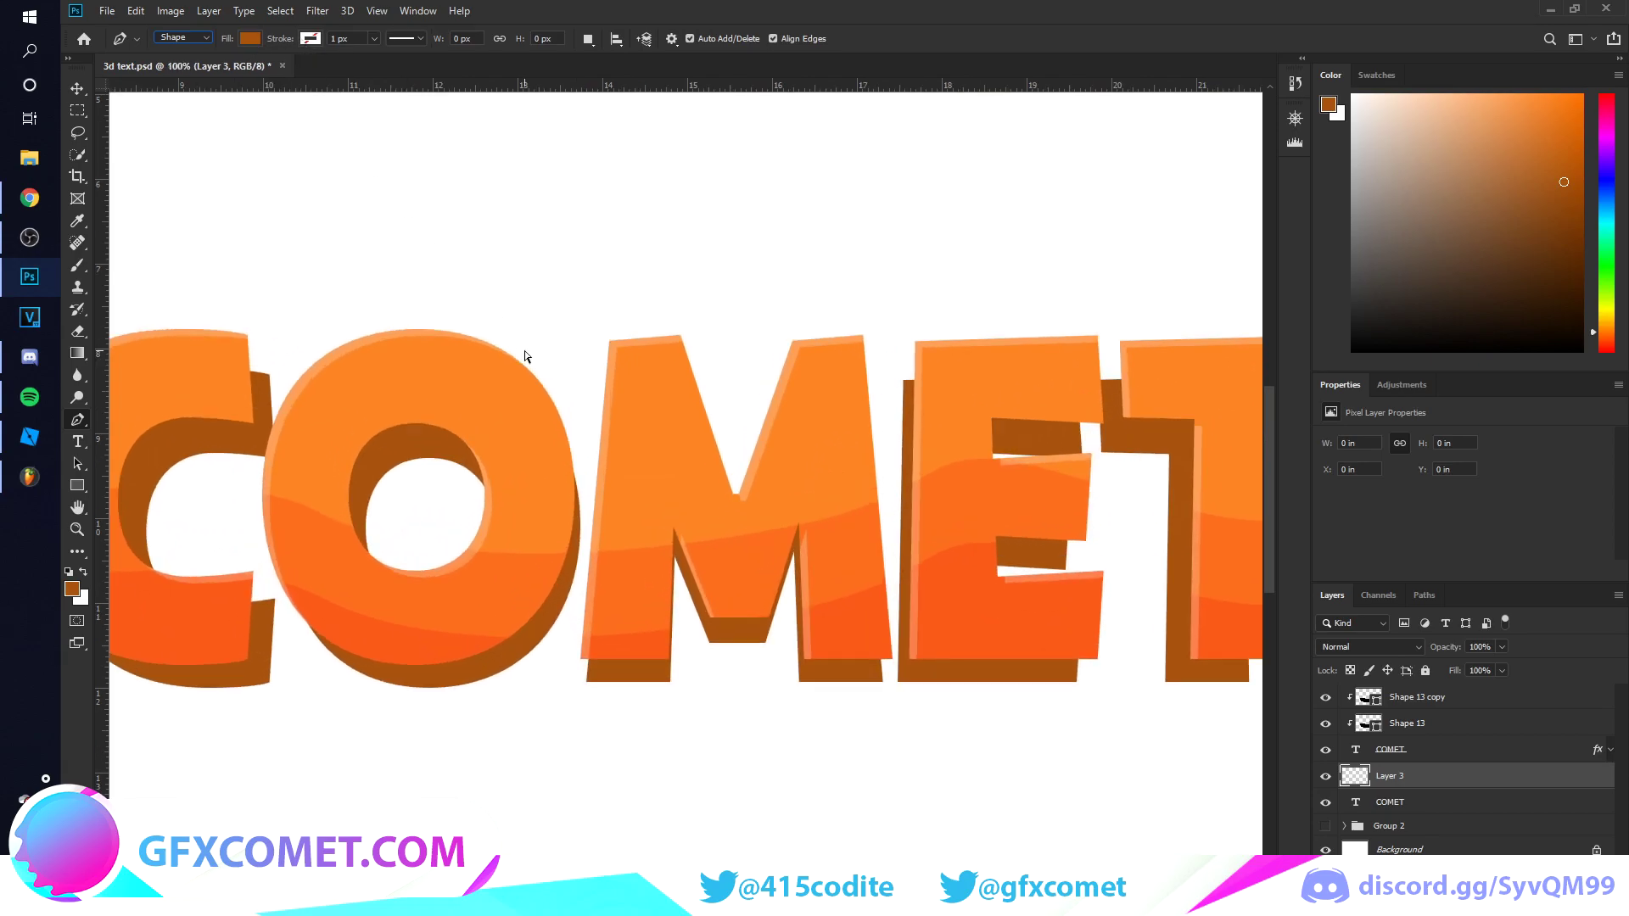
pyautogui.hotkey('ctrl', '+')
pyautogui.hscroll(-5, 800, 455)
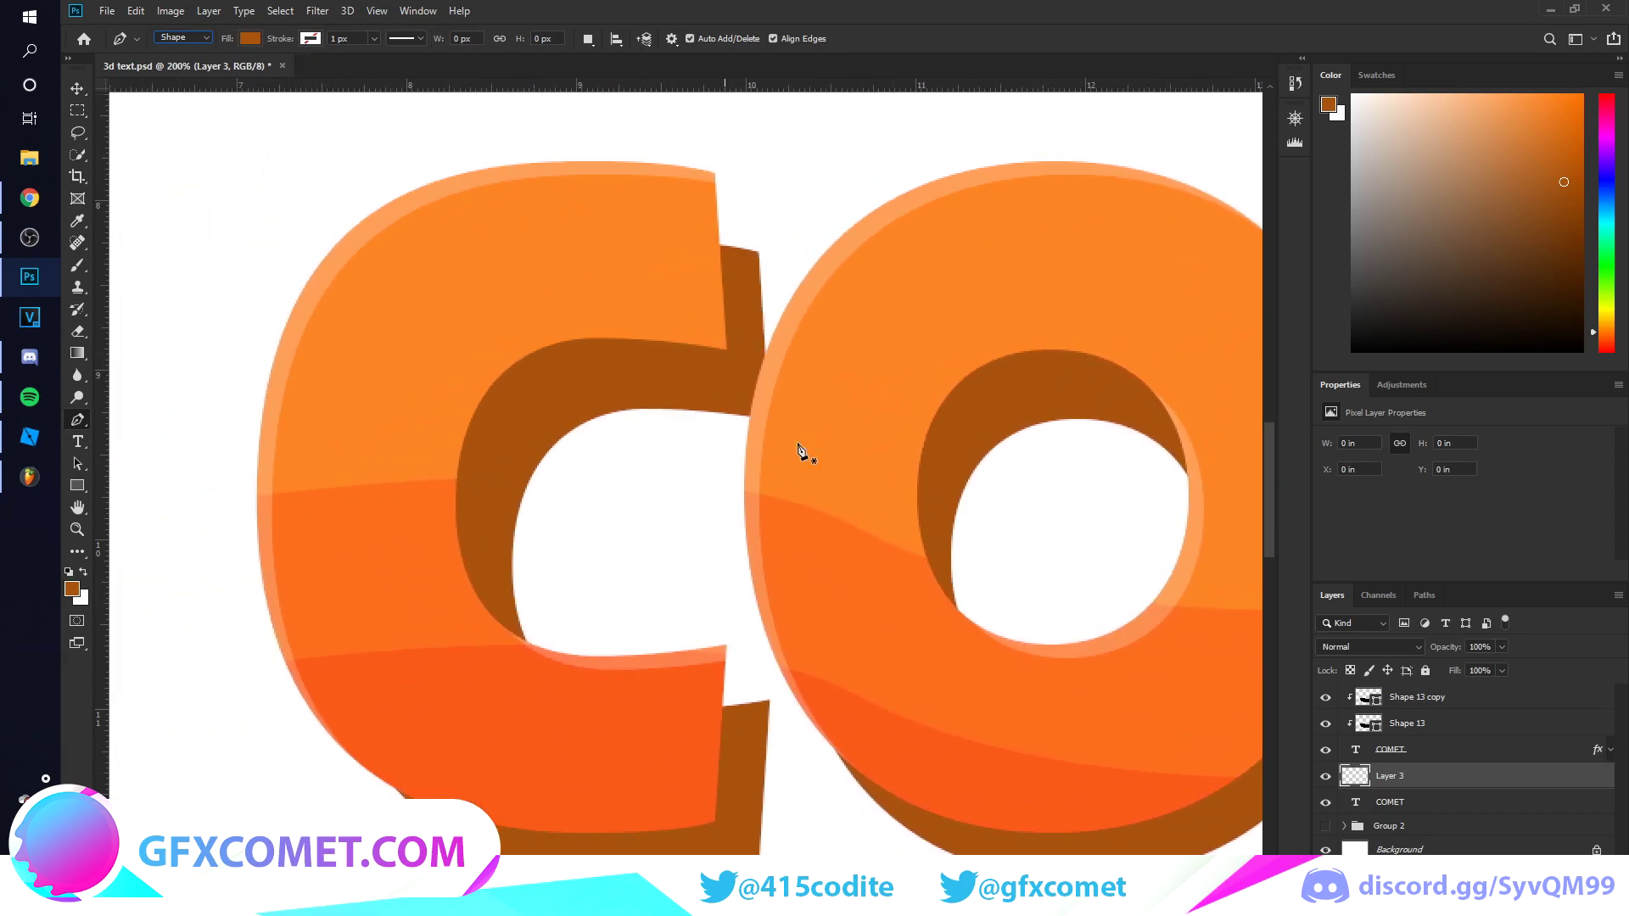
pyautogui.click(757, 251)
pyautogui.click(712, 173)
pyautogui.click(670, 264)
pyautogui.click(697, 296)
pyautogui.click(759, 253)
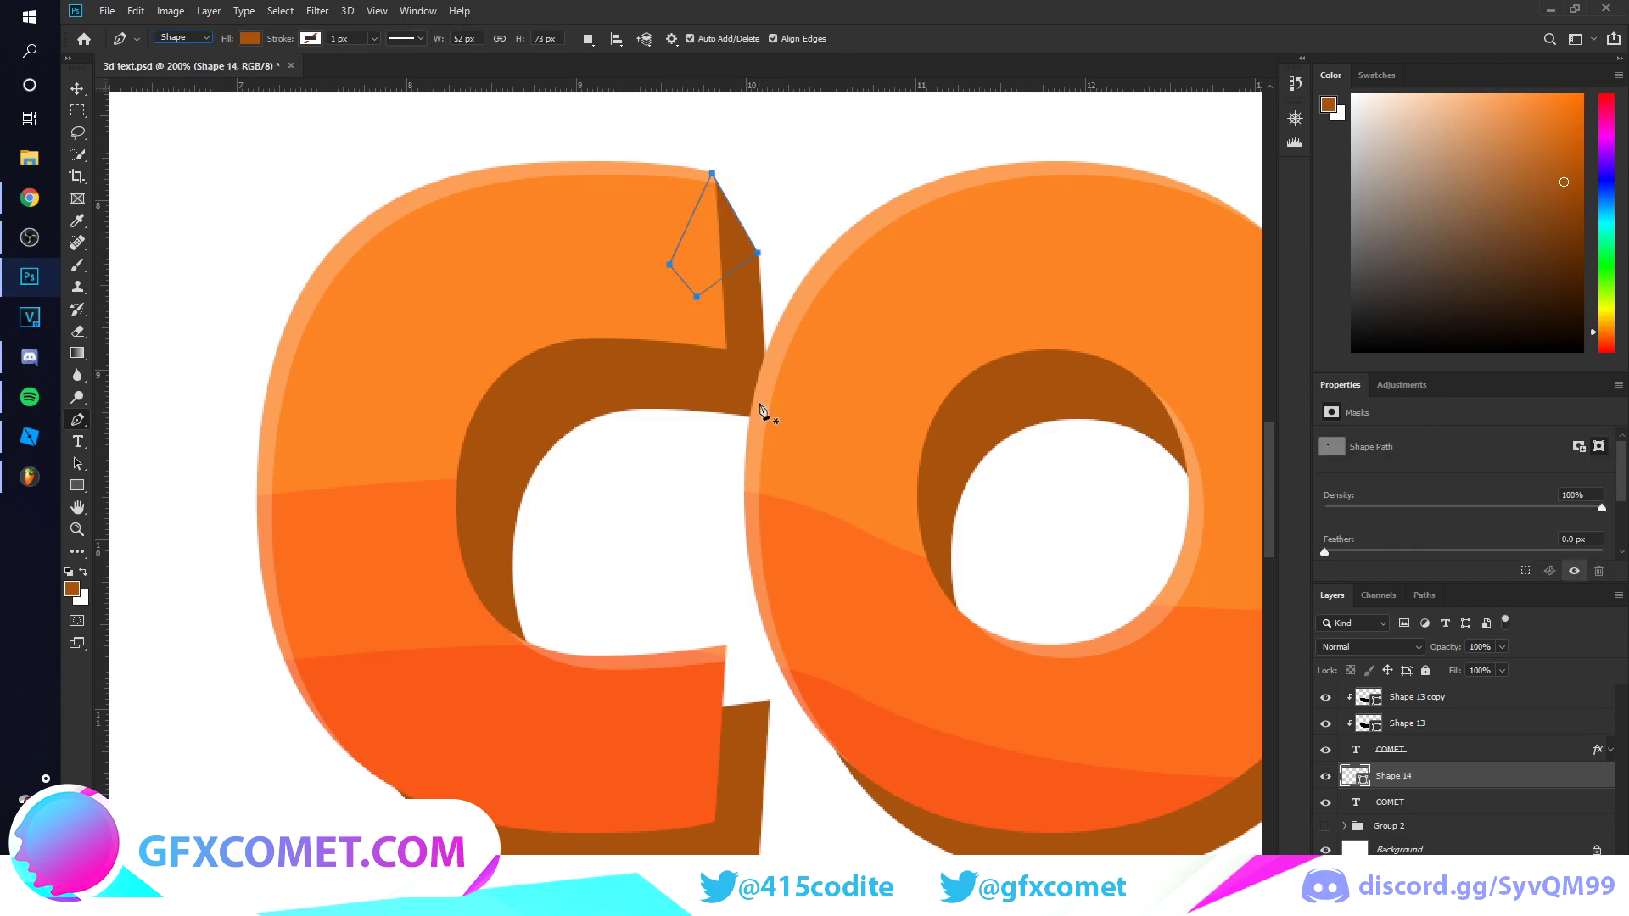
# Draw a brown connecting shape between the C's lower tip and the corner of the depth text behind it.
pyautogui.click(770, 701)
pyautogui.click(725, 647)
pyautogui.click(704, 719)
pyautogui.click(771, 701)
# Draw a brown connecting shape at the bottom-left foot of the M, linking it to the depth text.
pyautogui.hscroll(10, 664, 827)
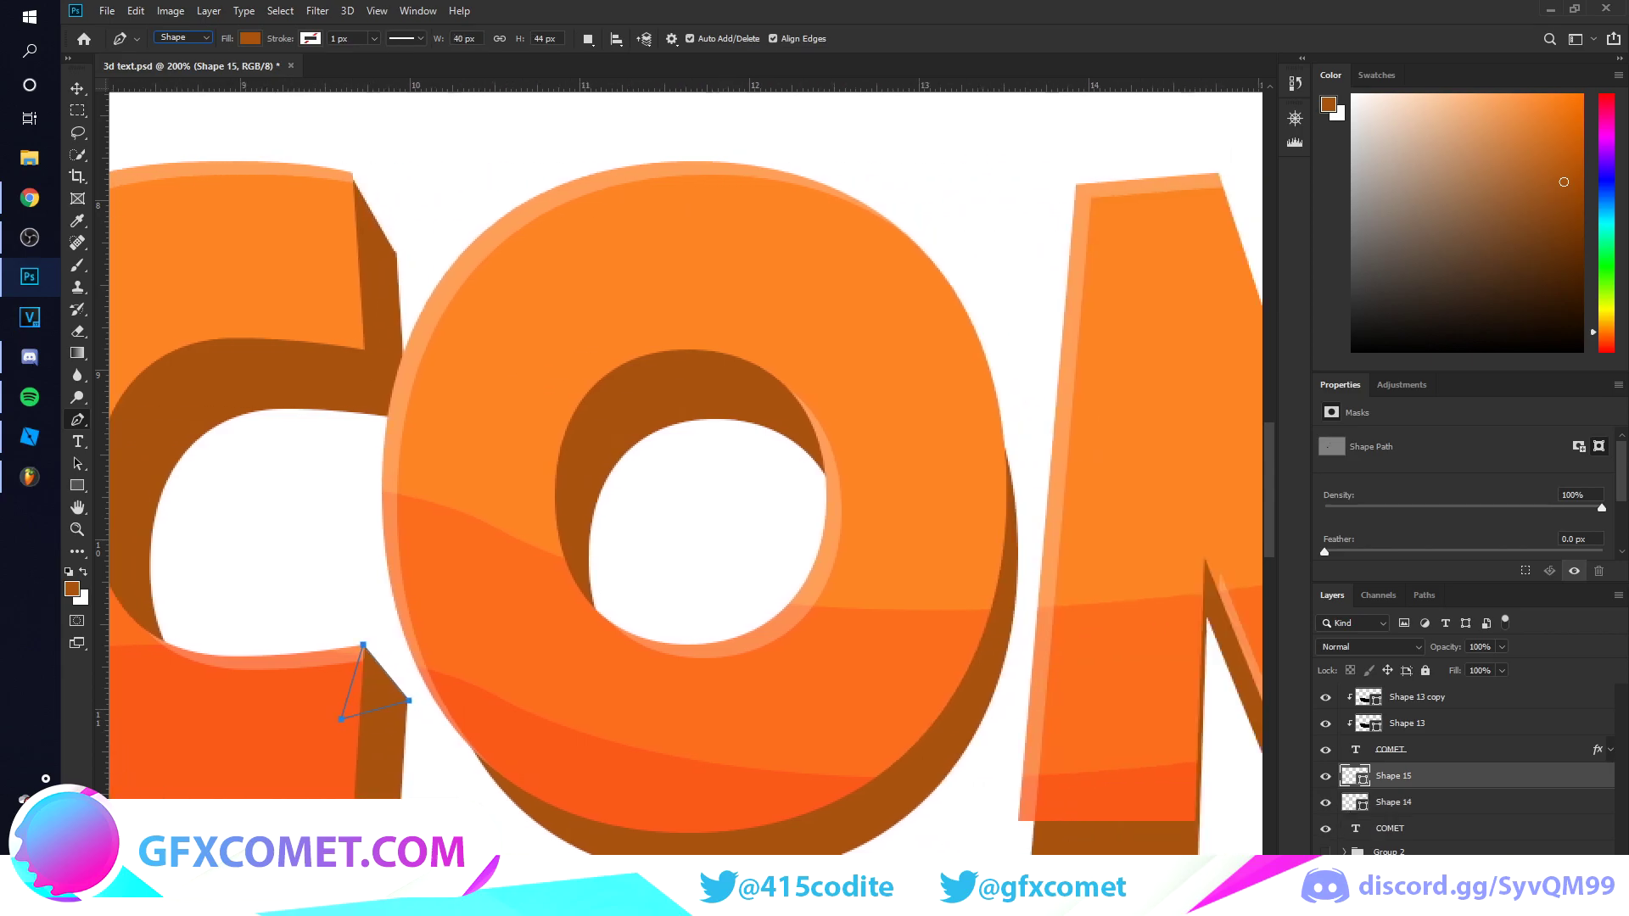
pyautogui.click(662, 822)
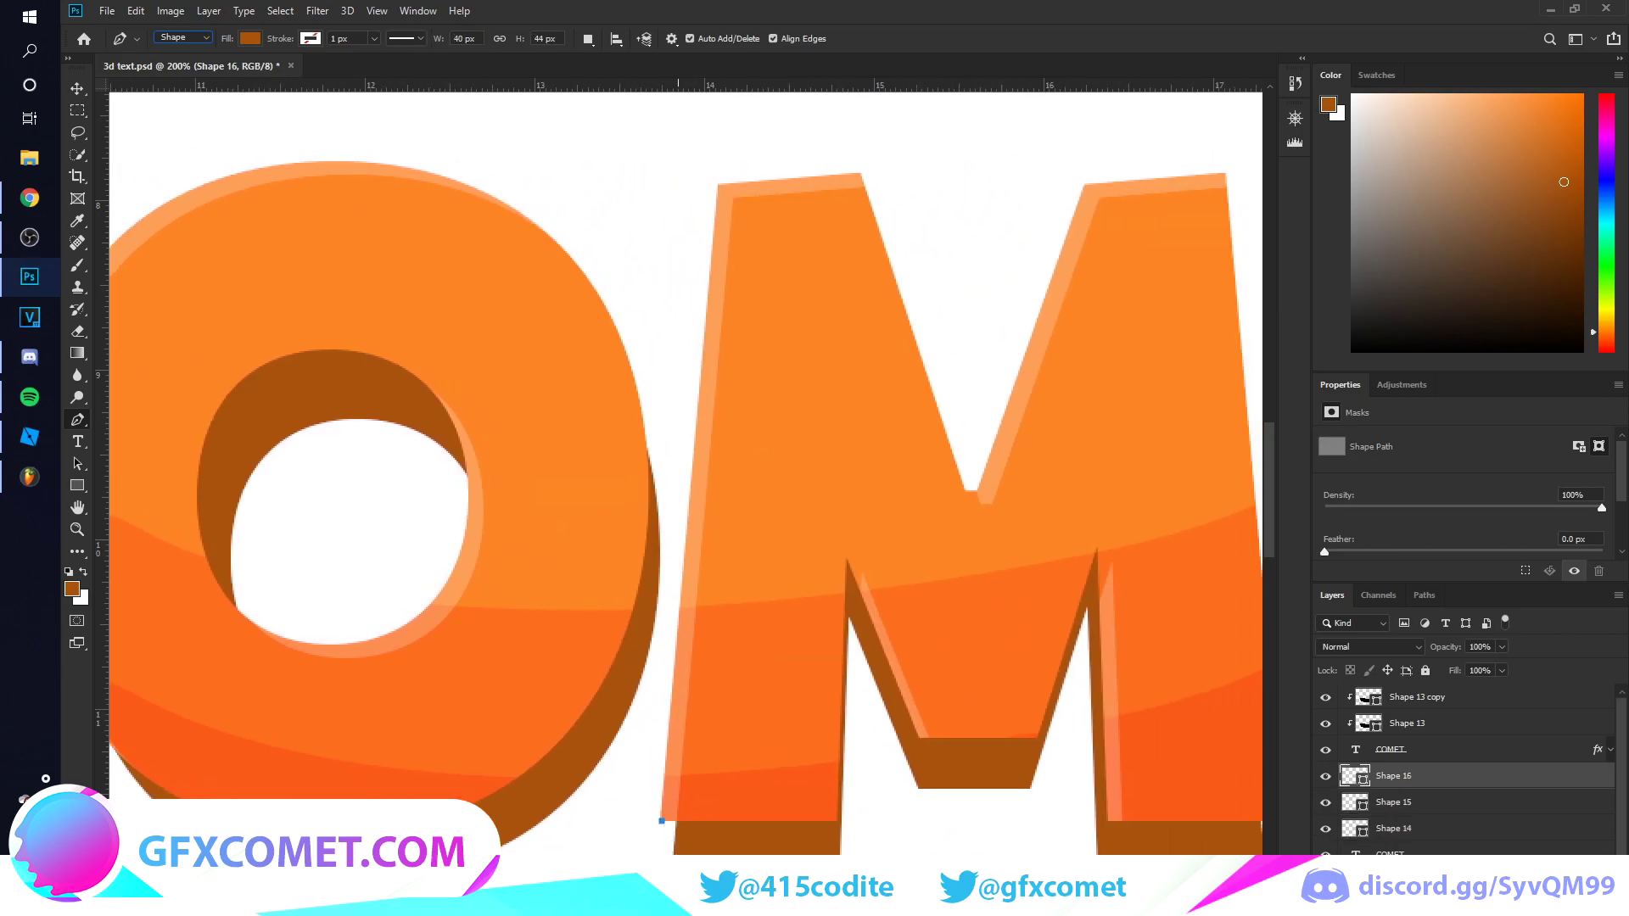
pyautogui.click(728, 841)
pyautogui.click(727, 794)
pyautogui.click(662, 821)
# Draw a brown connecting shape at the bottom-right foot of the M, linking it to the depth text.
pyautogui.hscroll(2, 967, 772)
pyautogui.hscroll(5, 685, 508)
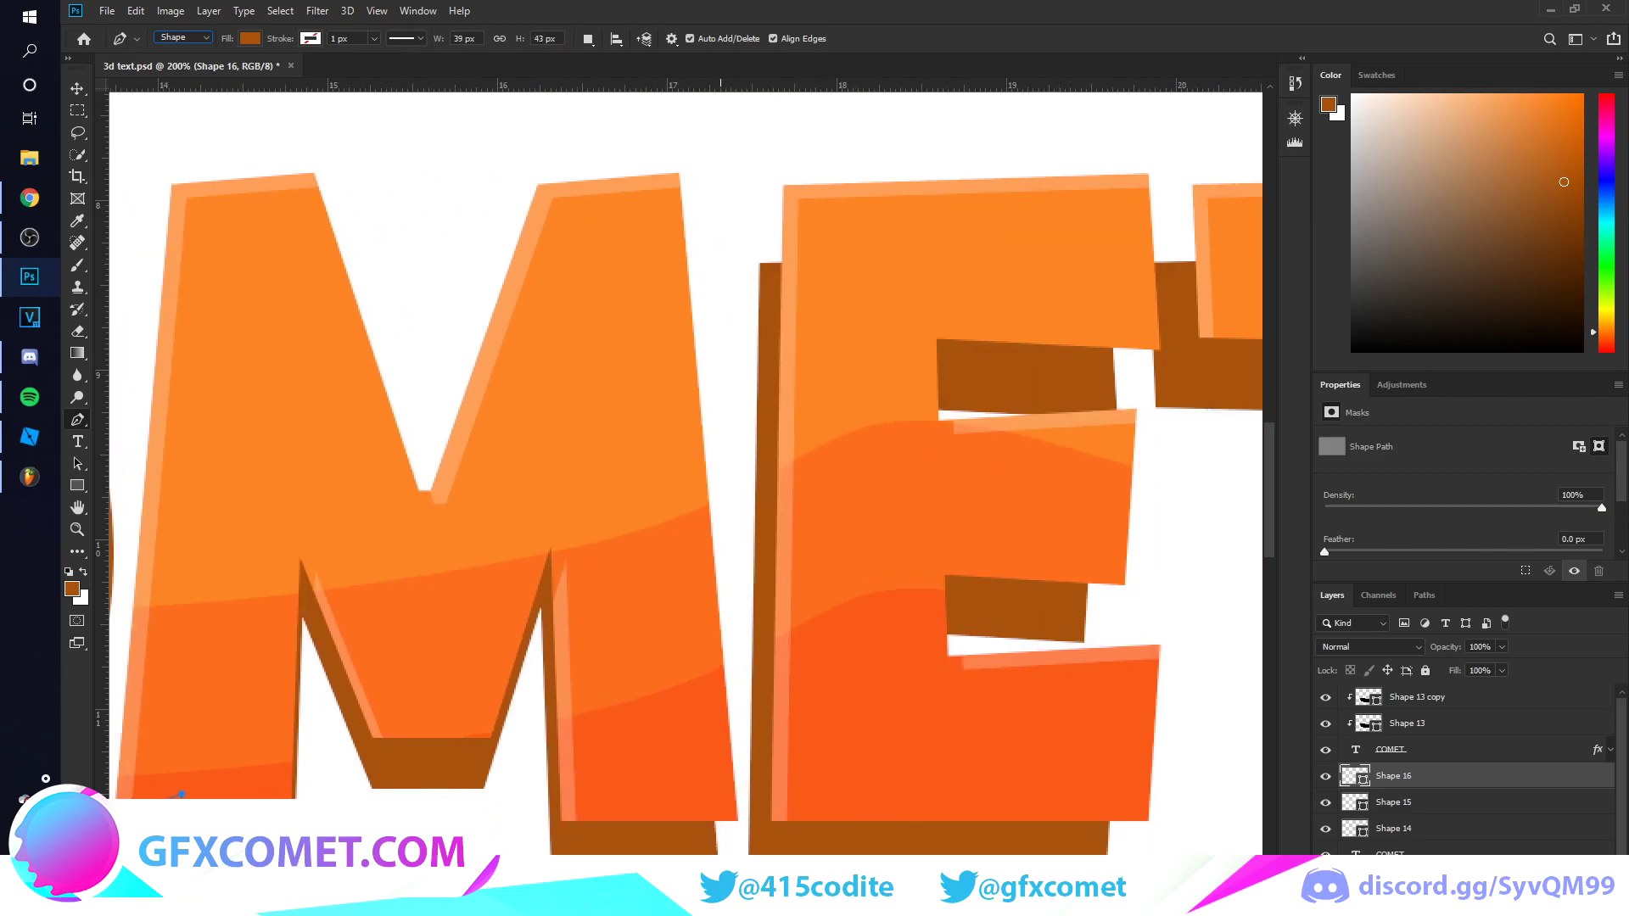
pyautogui.click(737, 825)
pyautogui.click(714, 804)
pyautogui.moveTo(693, 810); pyautogui.dragTo(694, 817)
# Draw brown connecting shapes at the lower-right corners of the E's bottom arm and middle arm.
pyautogui.hscroll(6, 685, 507)
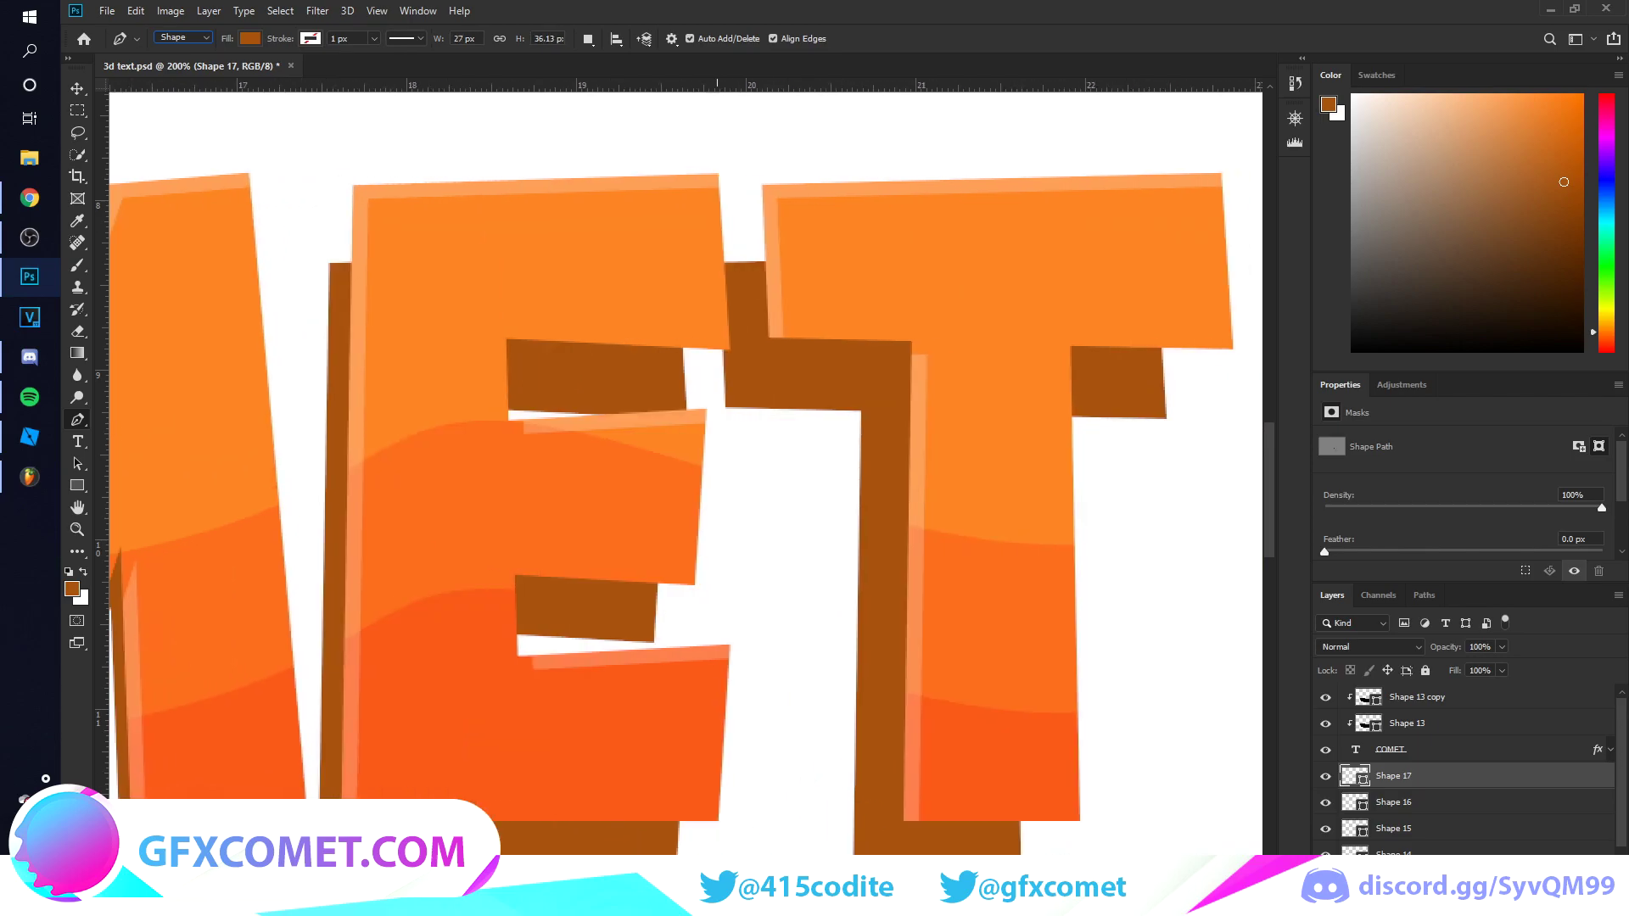
pyautogui.click(719, 821)
pyautogui.moveTo(674, 791); pyautogui.dragTo(665, 802)
pyautogui.click(654, 641)
pyautogui.click(695, 585)
pyautogui.click(662, 558)
pyautogui.click(611, 576)
pyautogui.click(654, 641)
# Draw a brown connecting shape at the lower-right corner of the E's top arm.
pyautogui.click(685, 423)
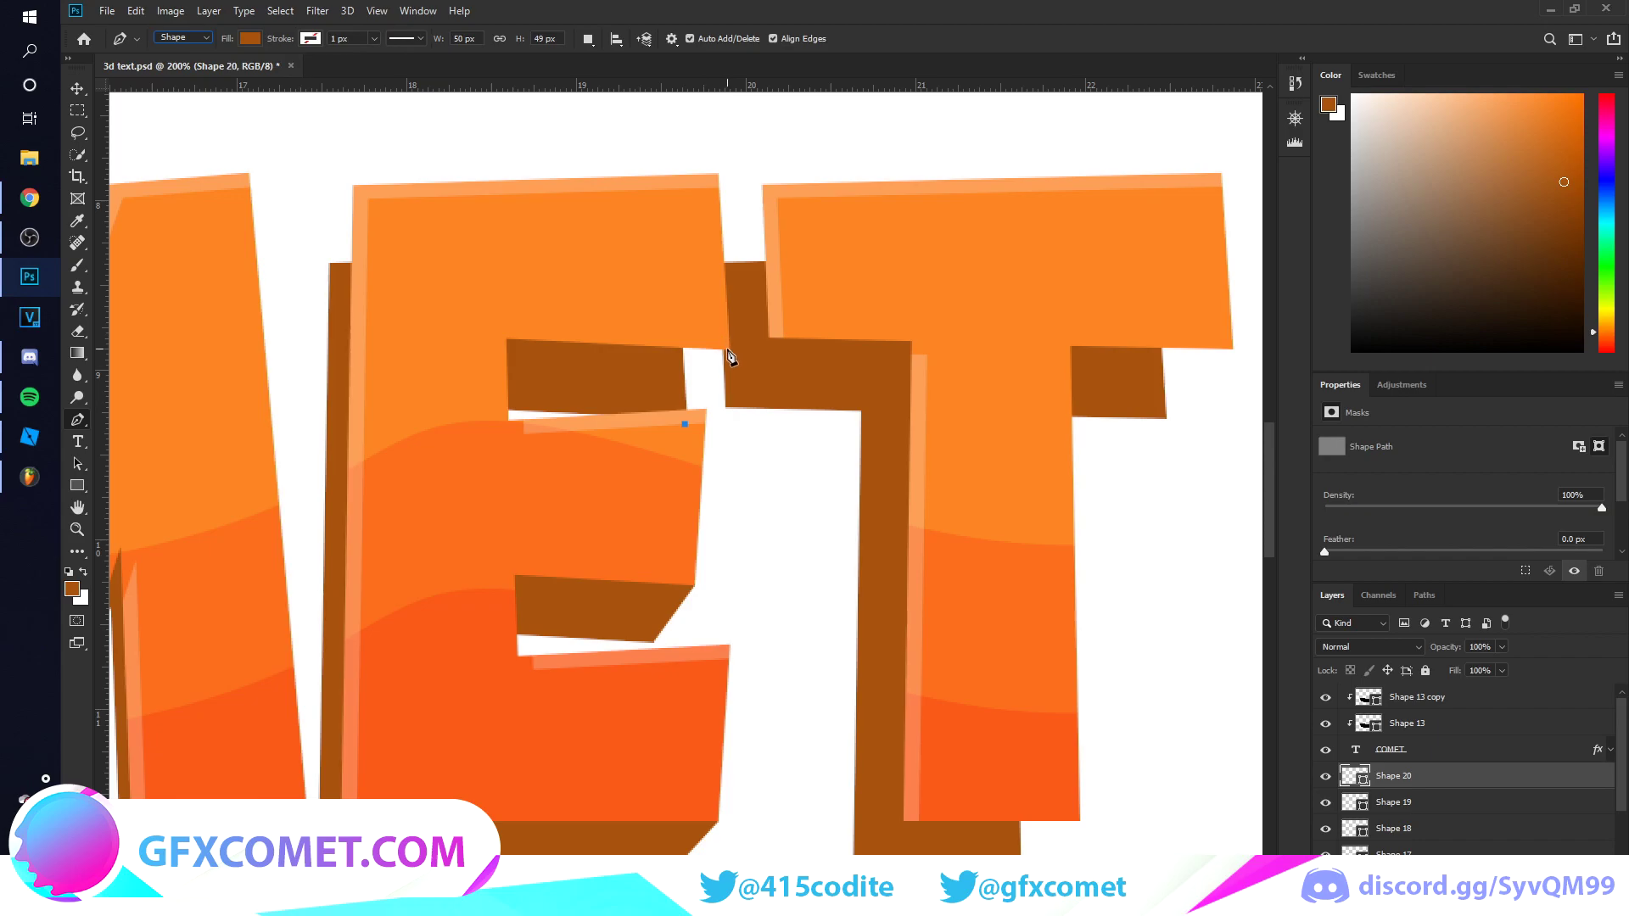
pyautogui.click(728, 348)
pyautogui.click(684, 324)
pyautogui.click(641, 320)
pyautogui.click(684, 424)
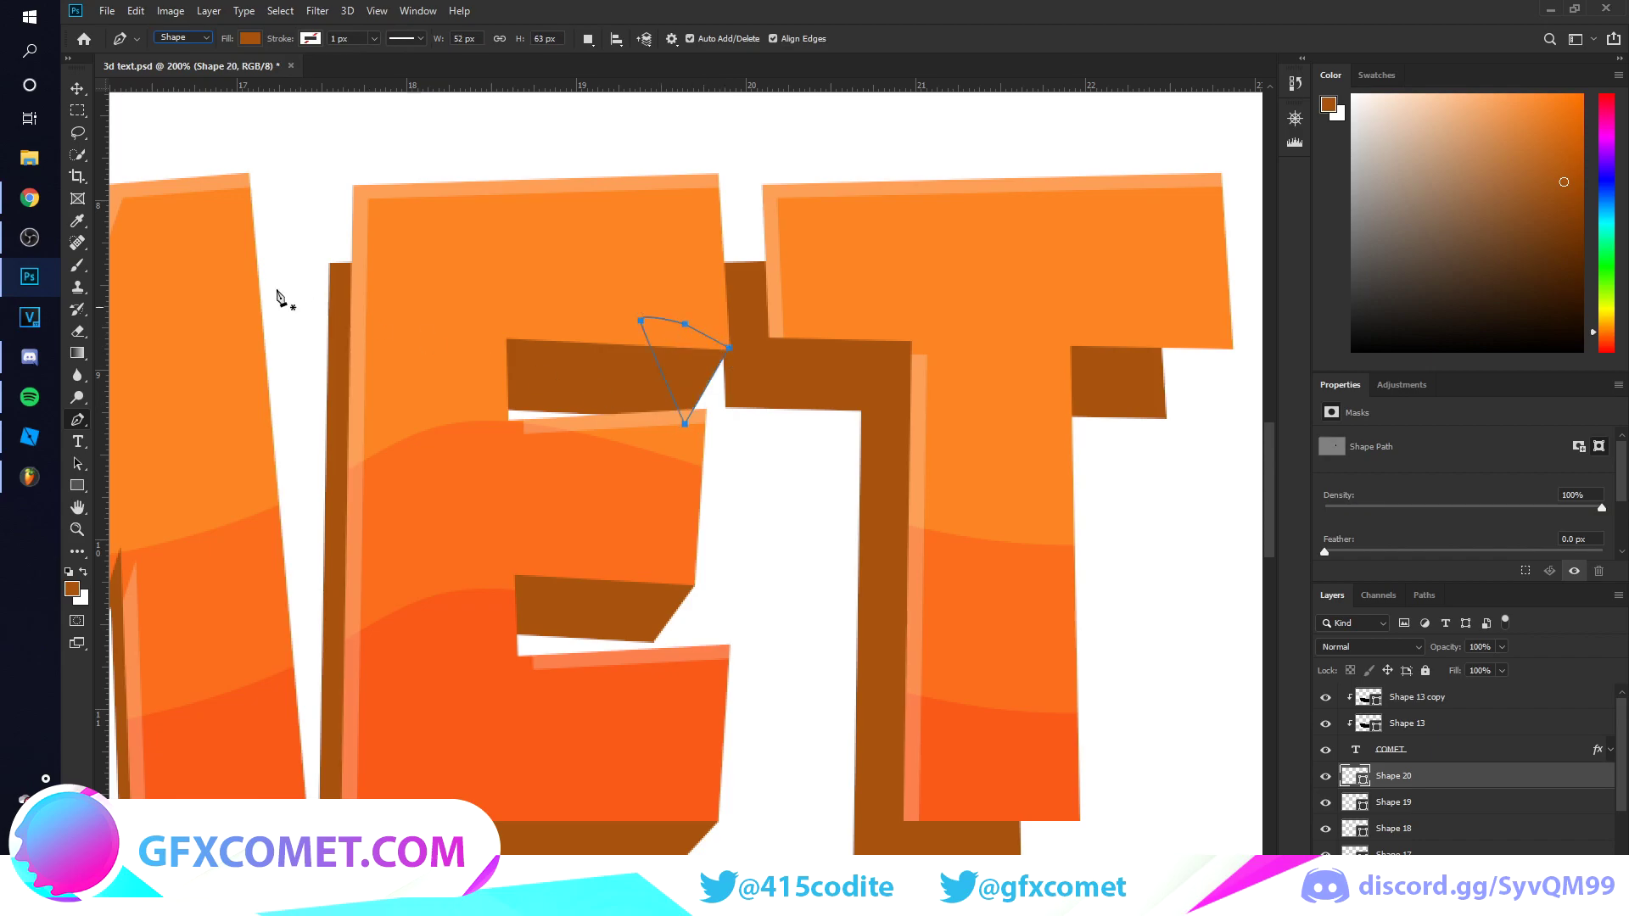
# Draw brown connecting shapes at the upper-left corners of the E and the T's crossbar.
pyautogui.click(330, 263)
pyautogui.click(354, 186)
pyautogui.click(427, 301)
pyautogui.click(717, 270)
pyautogui.click(762, 185)
pyautogui.click(848, 266)
pyautogui.click(802, 314)
pyautogui.click(717, 269)
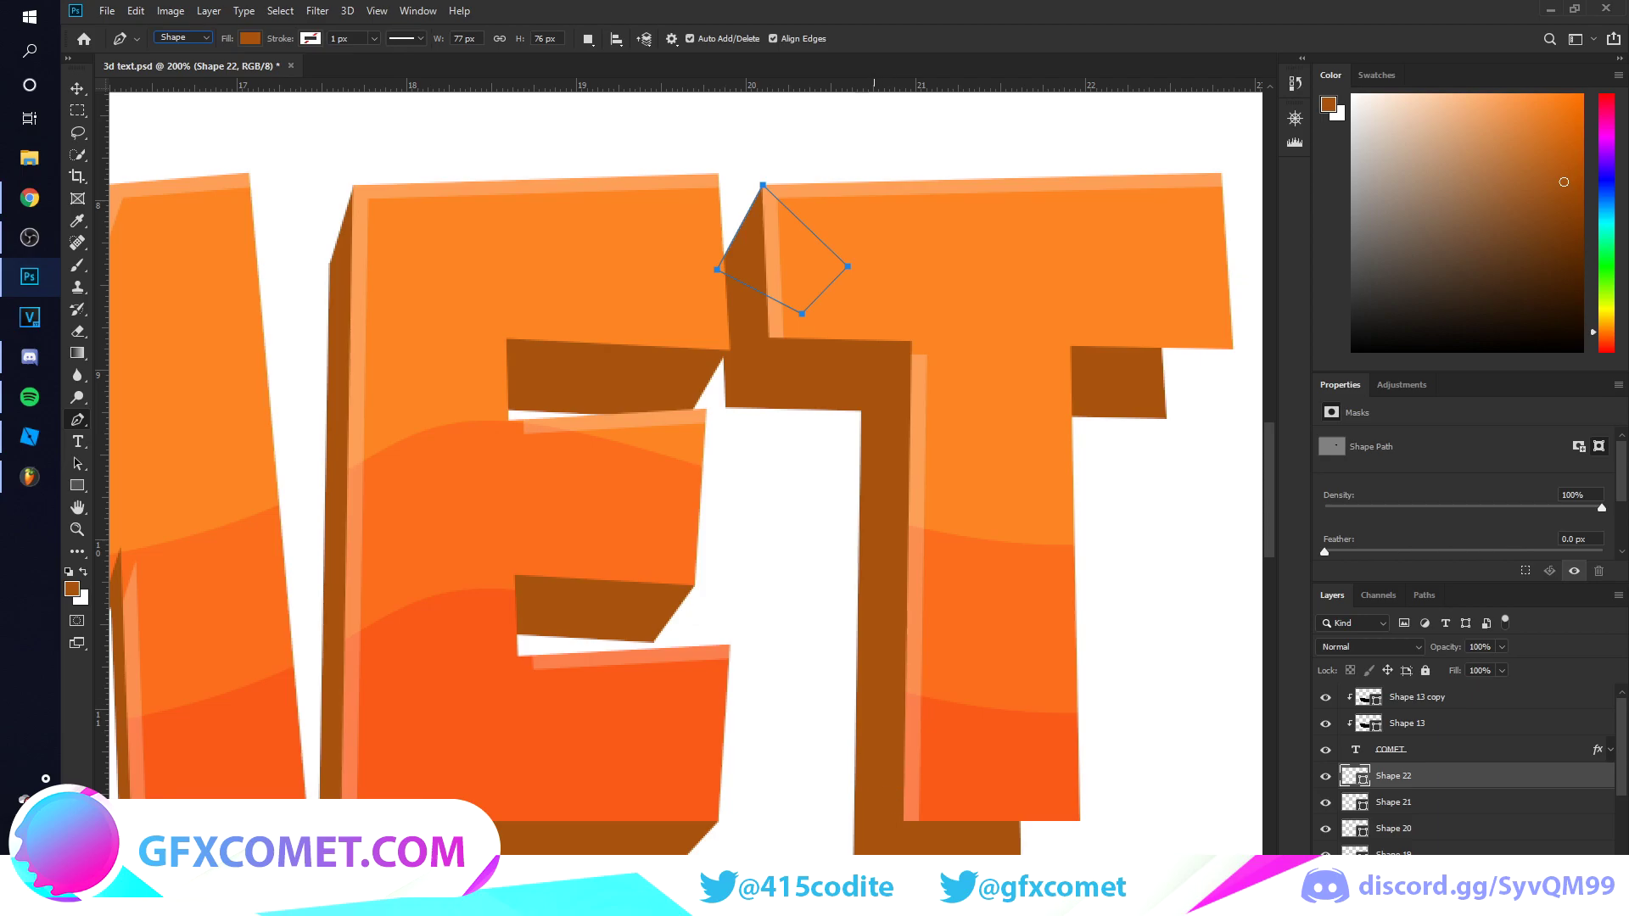
pyautogui.press('Return')
# Draw brown connecting shapes at the T's bottom-right stem corner and the lower-right corner of its crossbar, and deselect the path.
pyautogui.click(1080, 821)
pyautogui.click(1012, 799)
pyautogui.click(1001, 800)
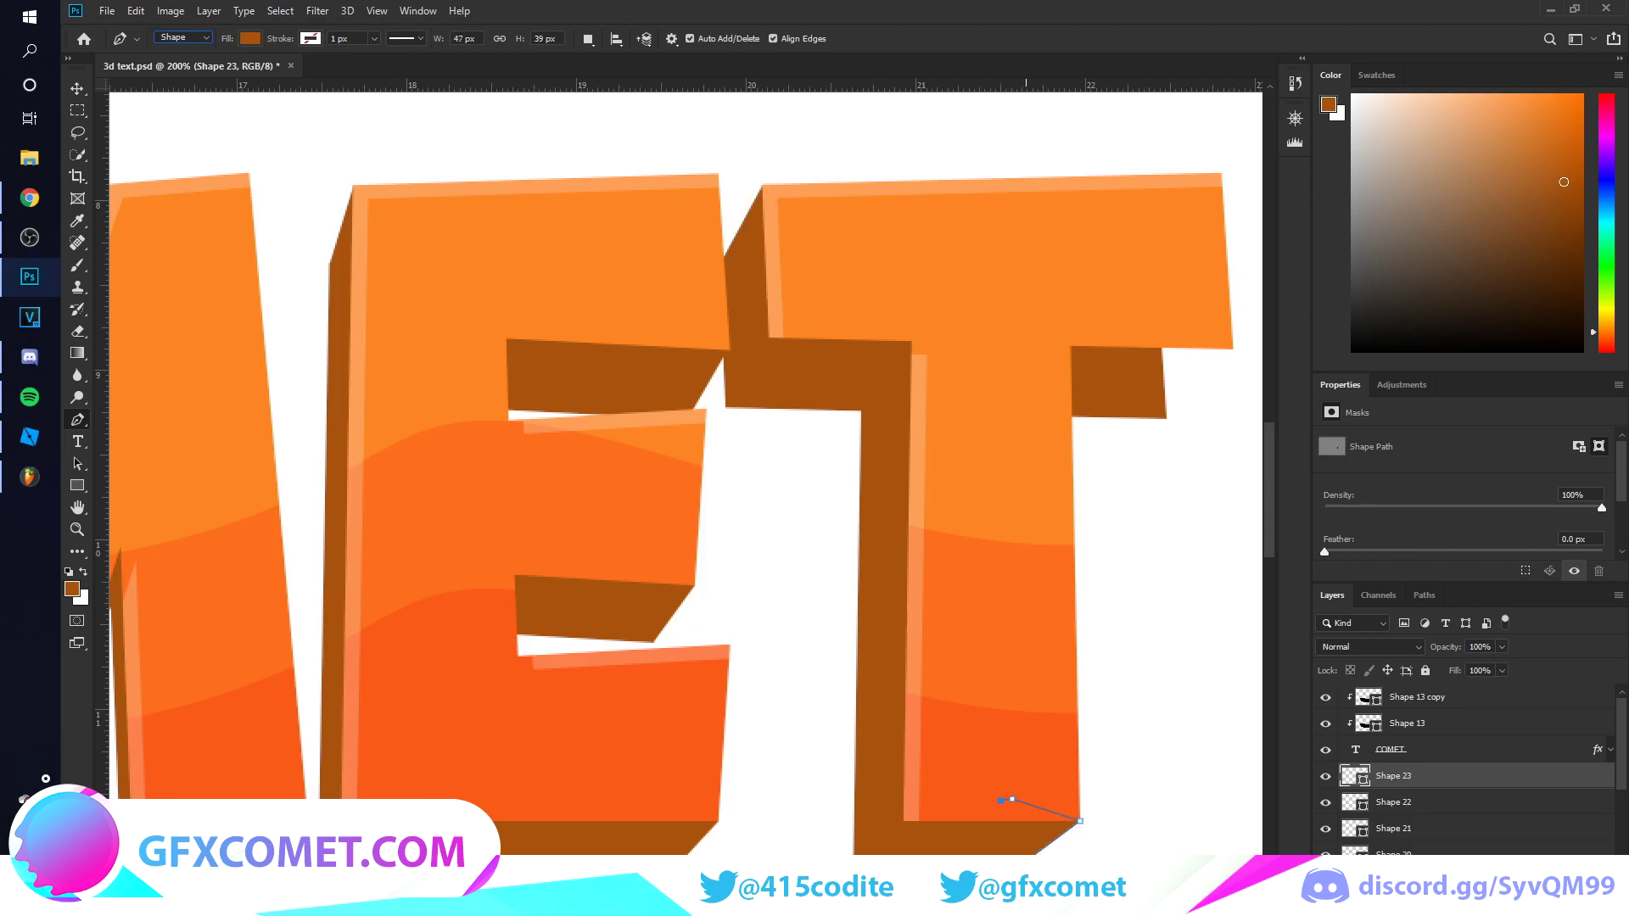
pyautogui.click(1166, 419)
pyautogui.moveTo(1234, 347); pyautogui.dragTo(1124, 320)
pyautogui.click(1167, 418)
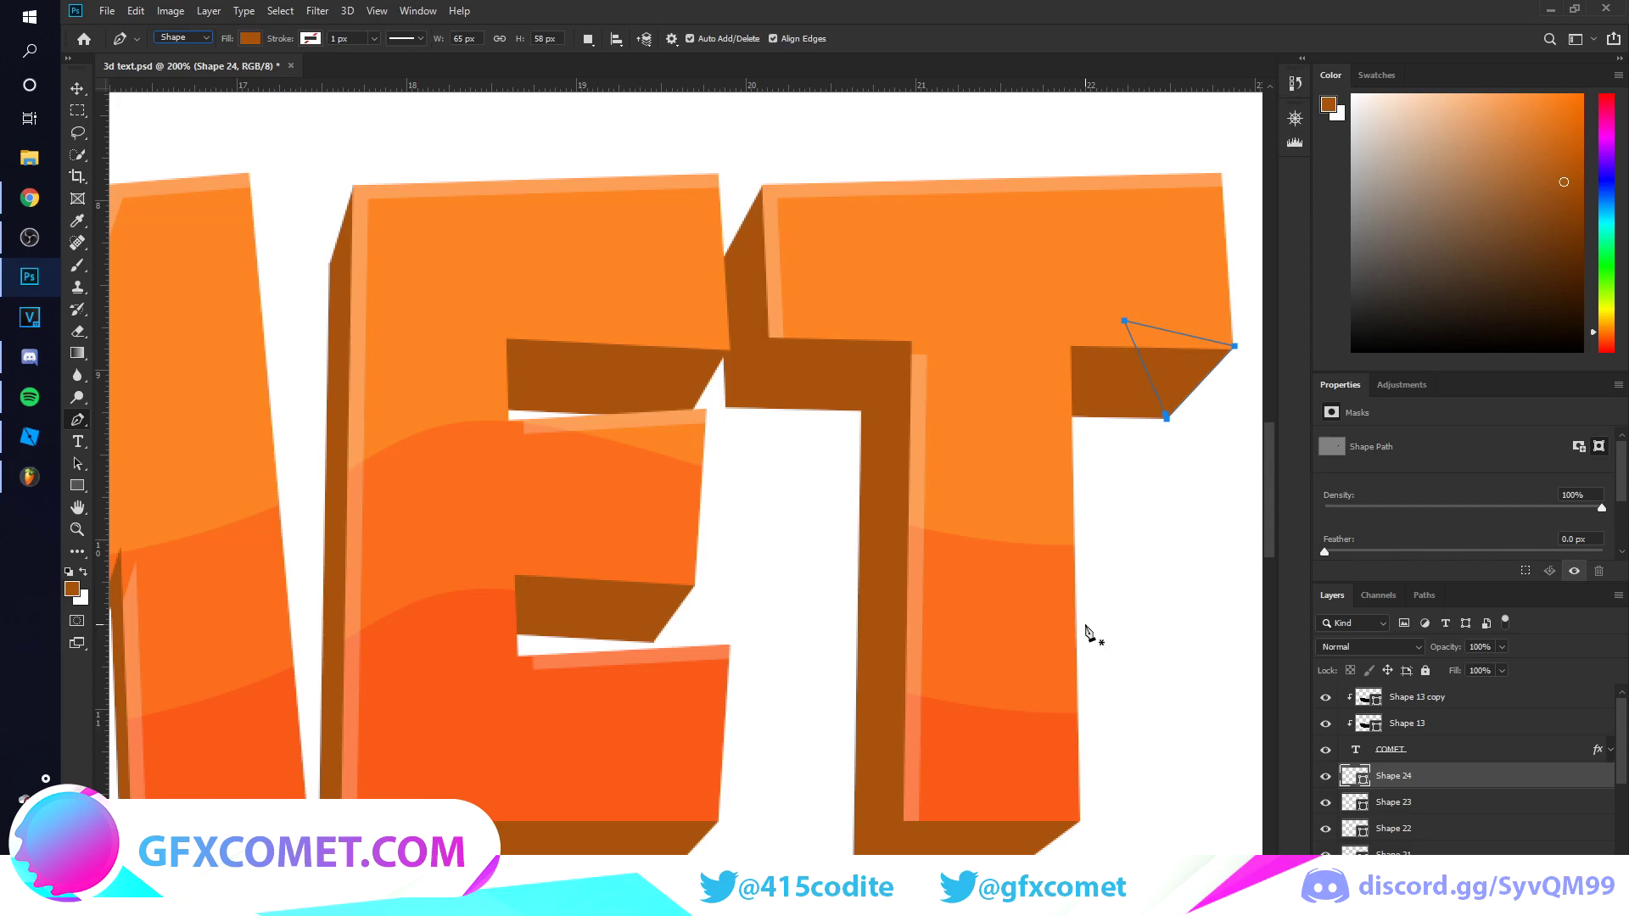
pyautogui.keyDown('ctrl'); pyautogui.click(1168, 419); pyautogui.keyUp('ctrl')
pyautogui.keyDown('ctrl'); pyautogui.click(1118, 489); pyautogui.keyUp('ctrl')
# Group all the orange text layers, from the brown COMET text up to Shape 13 copy.
pyautogui.click(85, 91)
pyautogui.hotkey('ctrl', '-')
pyautogui.hotkey('ctrl', '-')
pyautogui.hotkey('ctrl', '-')
pyautogui.hotkey('ctrl', '-')
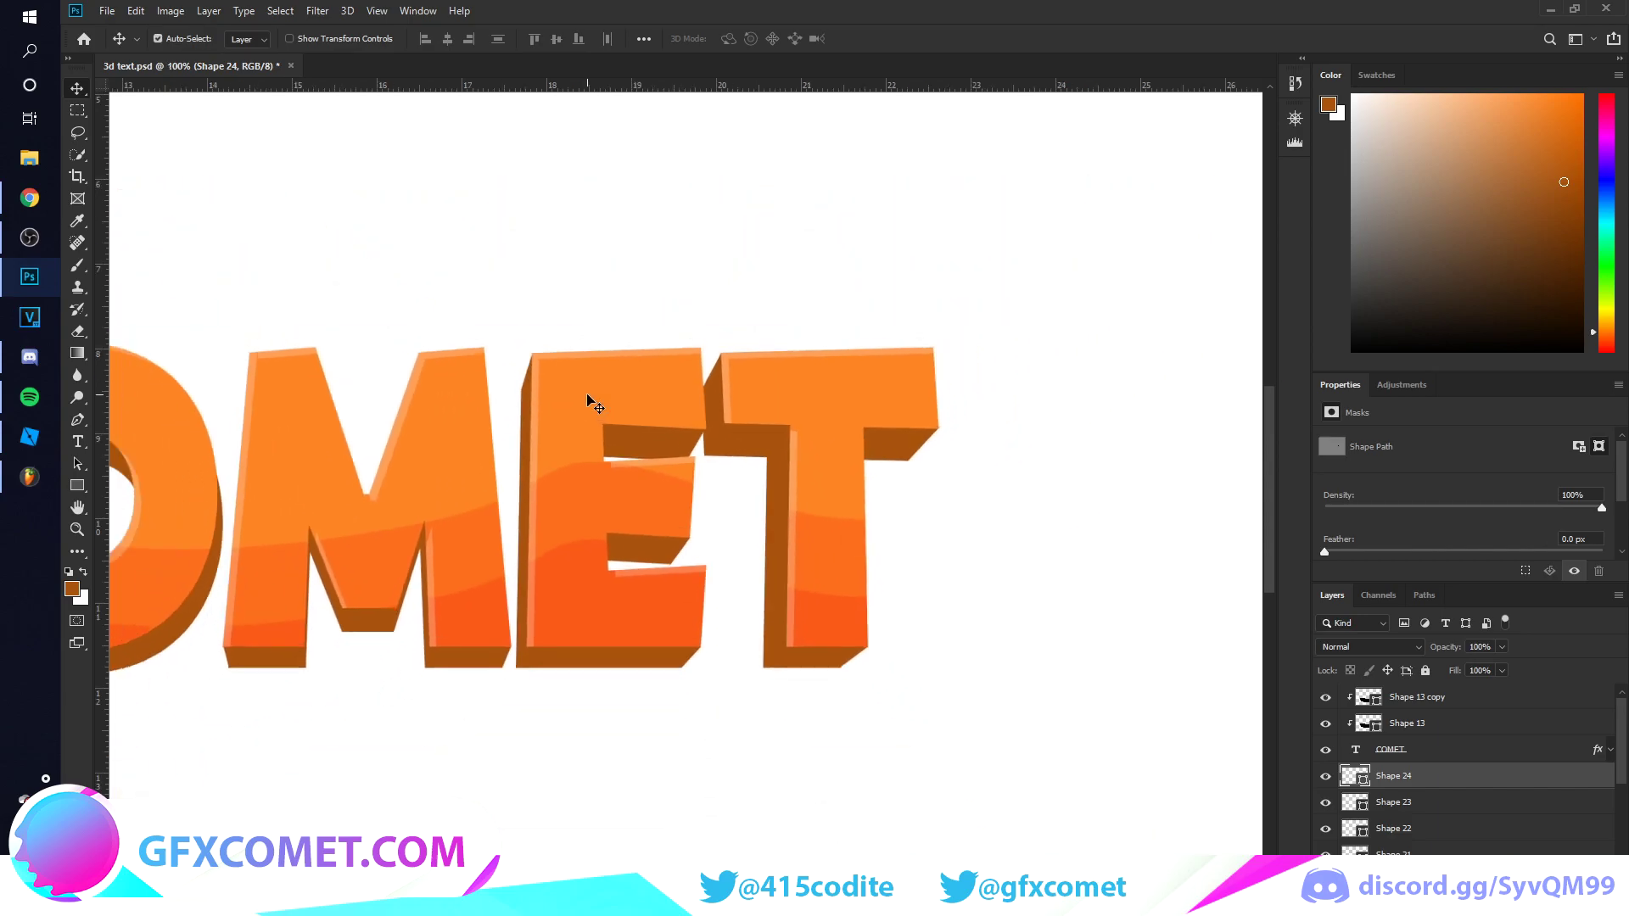
pyautogui.hotkey('ctrl', '-')
pyautogui.hotkey('ctrl', '+')
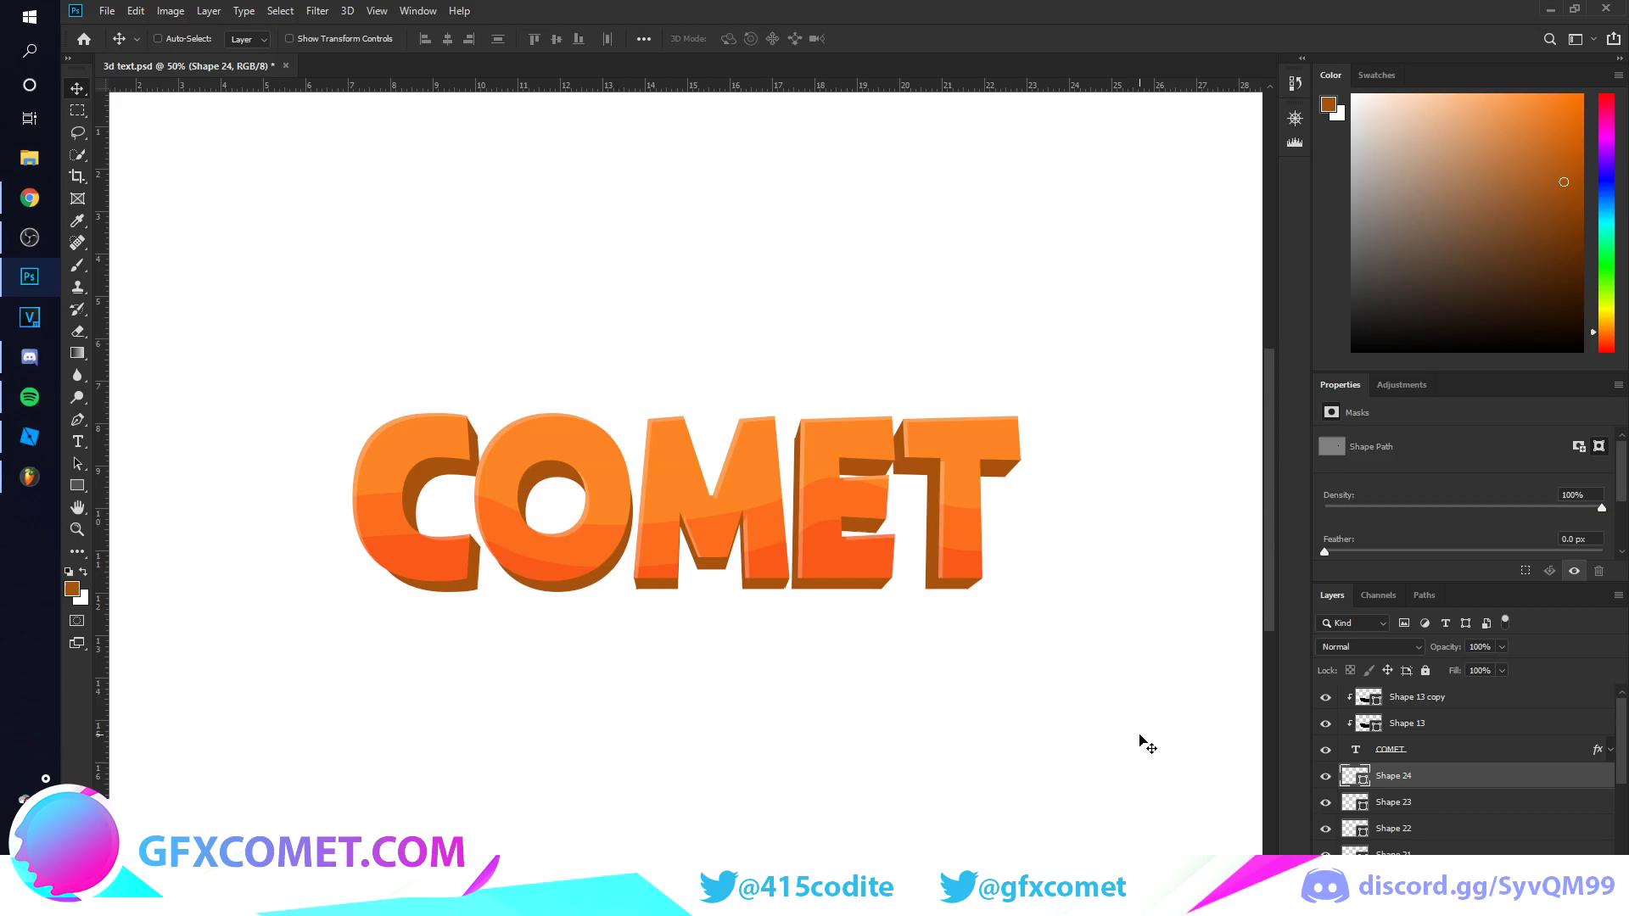
pyautogui.scroll(-5, 1397, 774)
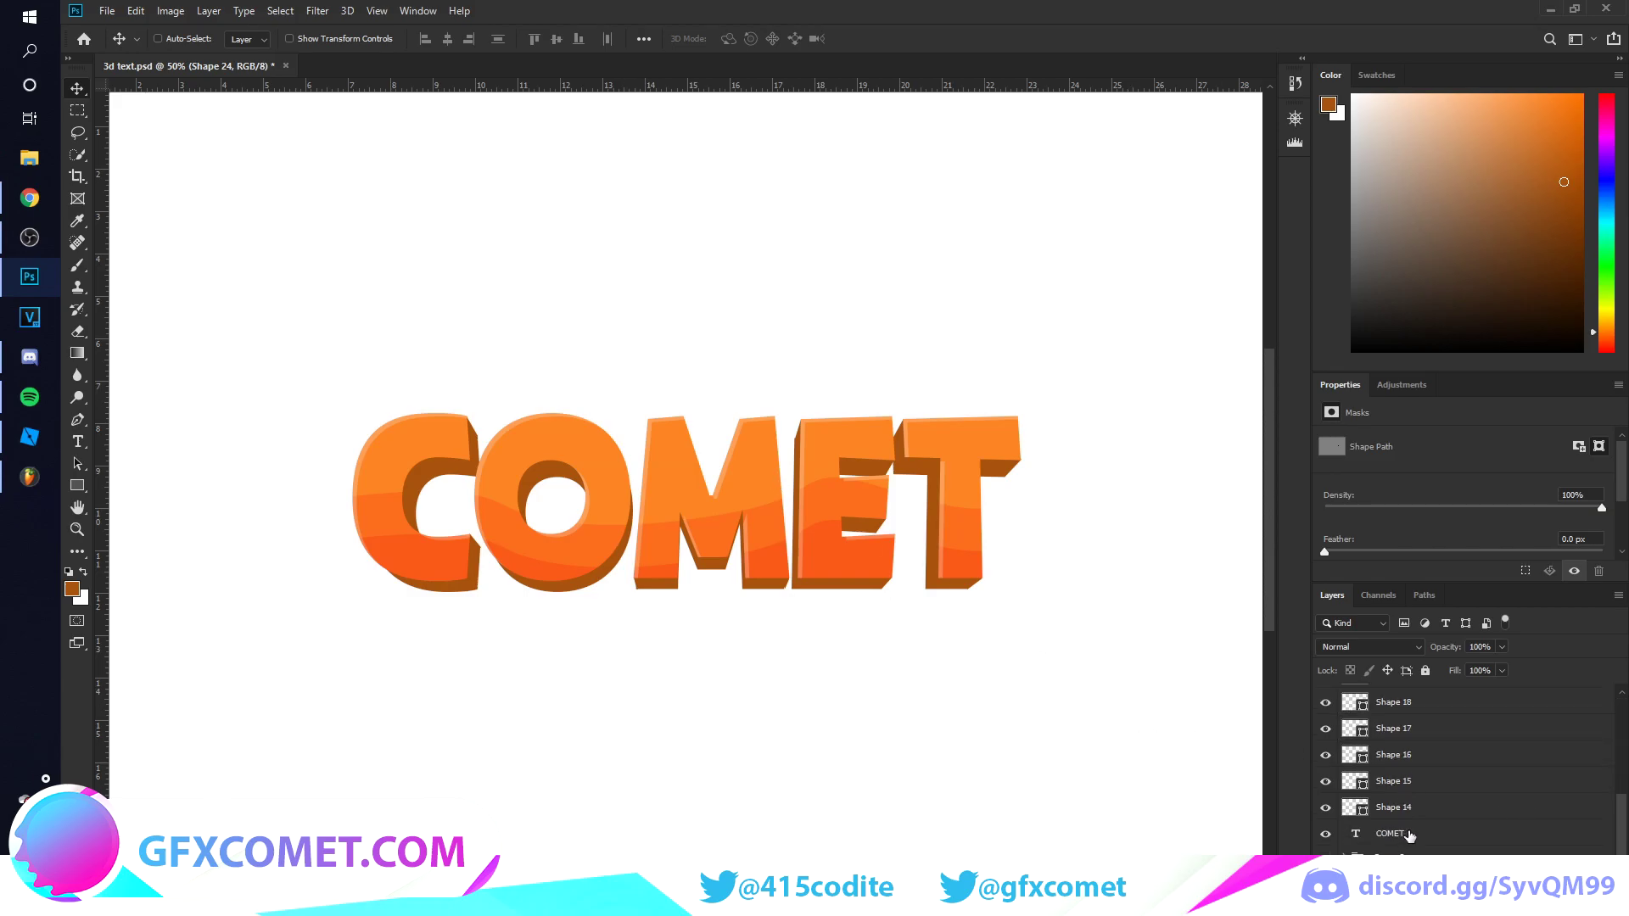
pyautogui.click(1407, 834)
pyautogui.scroll(5, 1429, 795)
pyautogui.keyDown('shift'); pyautogui.click(1434, 702); pyautogui.keyUp('shift')
pyautogui.hotkey('ctrl', 'g')
# Compare the blue text in Group 2 with the new orange group by switching their visibility.
pyautogui.click(1324, 695)
pyautogui.click(1325, 716)
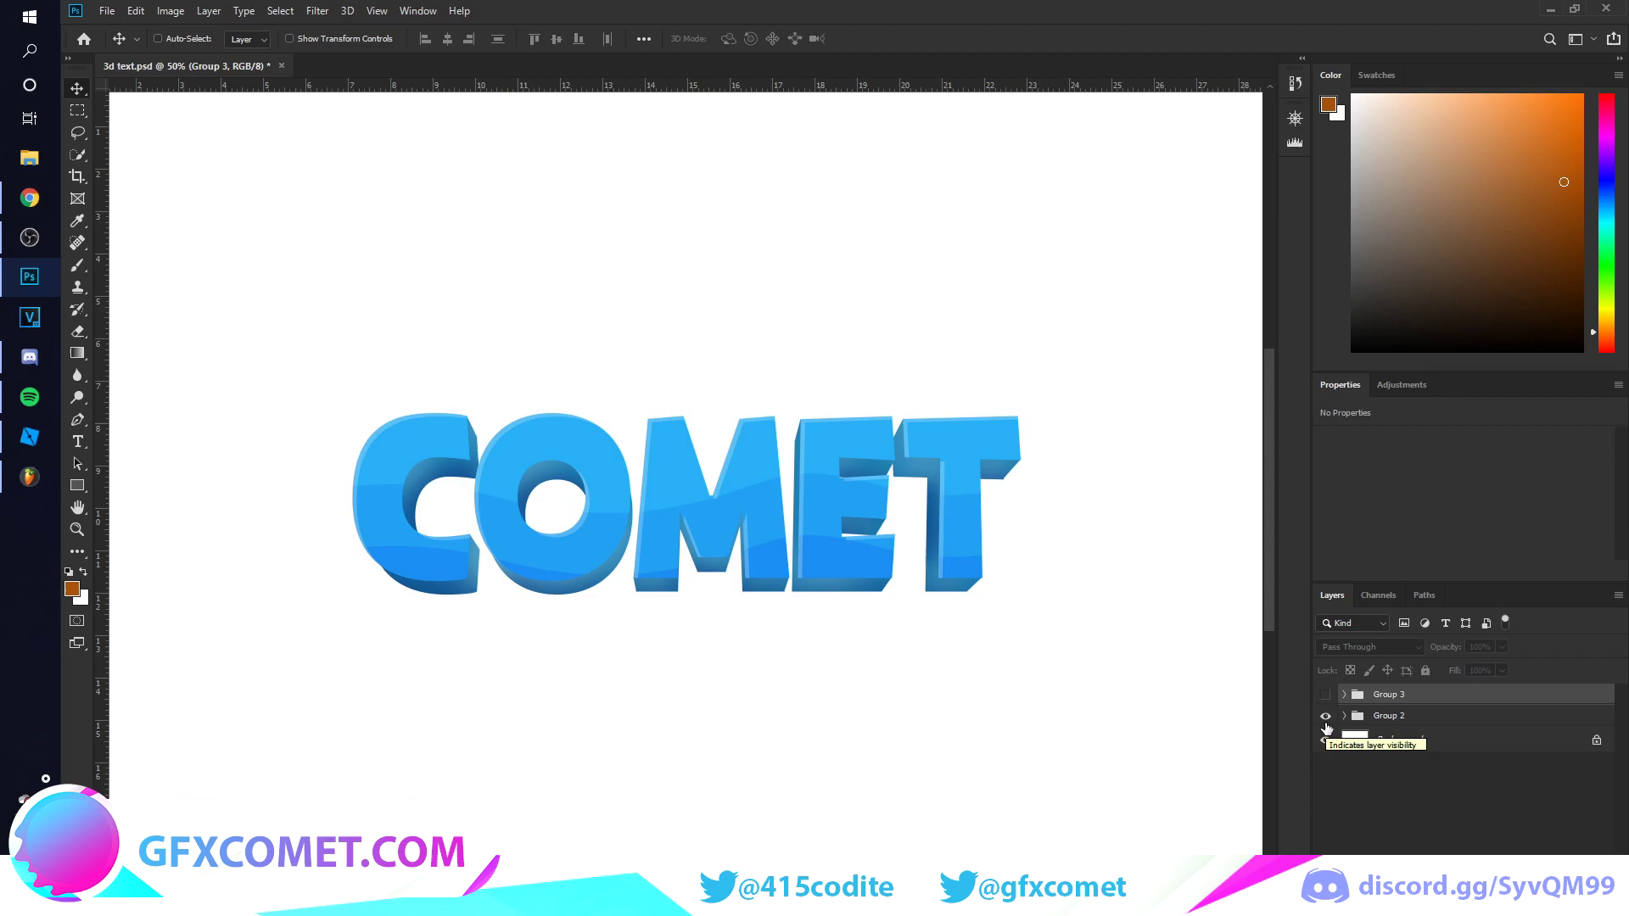
pyautogui.click(1325, 716)
pyautogui.click(1325, 694)
# Expand Group 3 and toggle the Shape 24 and front COMET layers to examine how the pieces stack.
pyautogui.click(1343, 694)
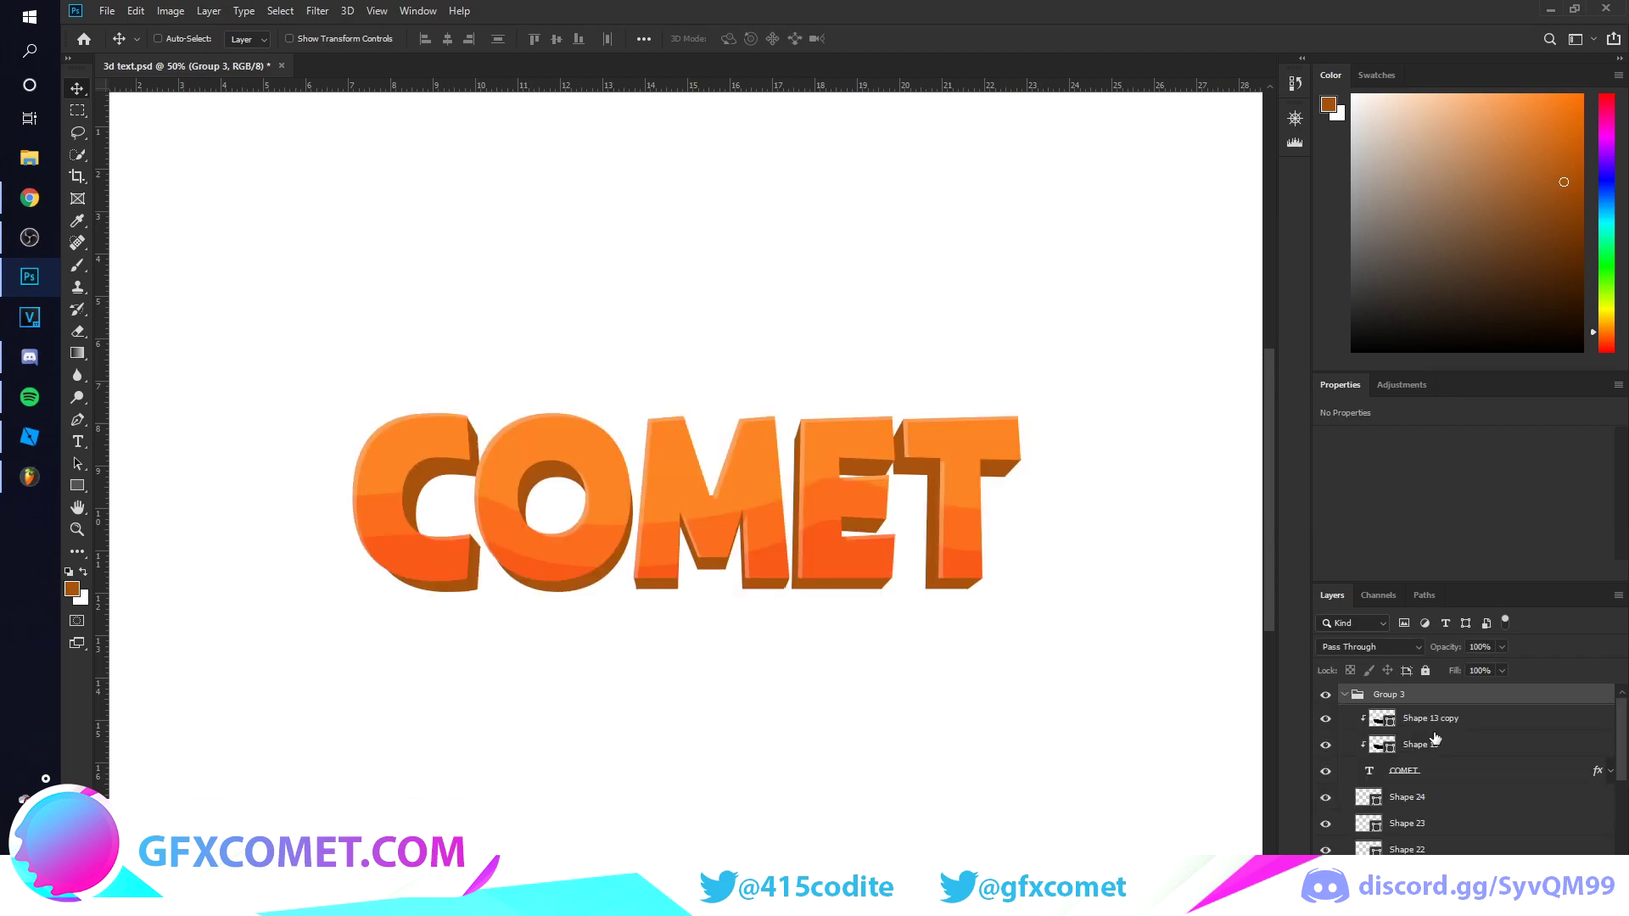
pyautogui.click(1447, 723)
pyautogui.click(1421, 799)
pyautogui.click(1326, 798)
pyautogui.click(1326, 798)
pyautogui.click(1326, 798)
pyautogui.click(1325, 799)
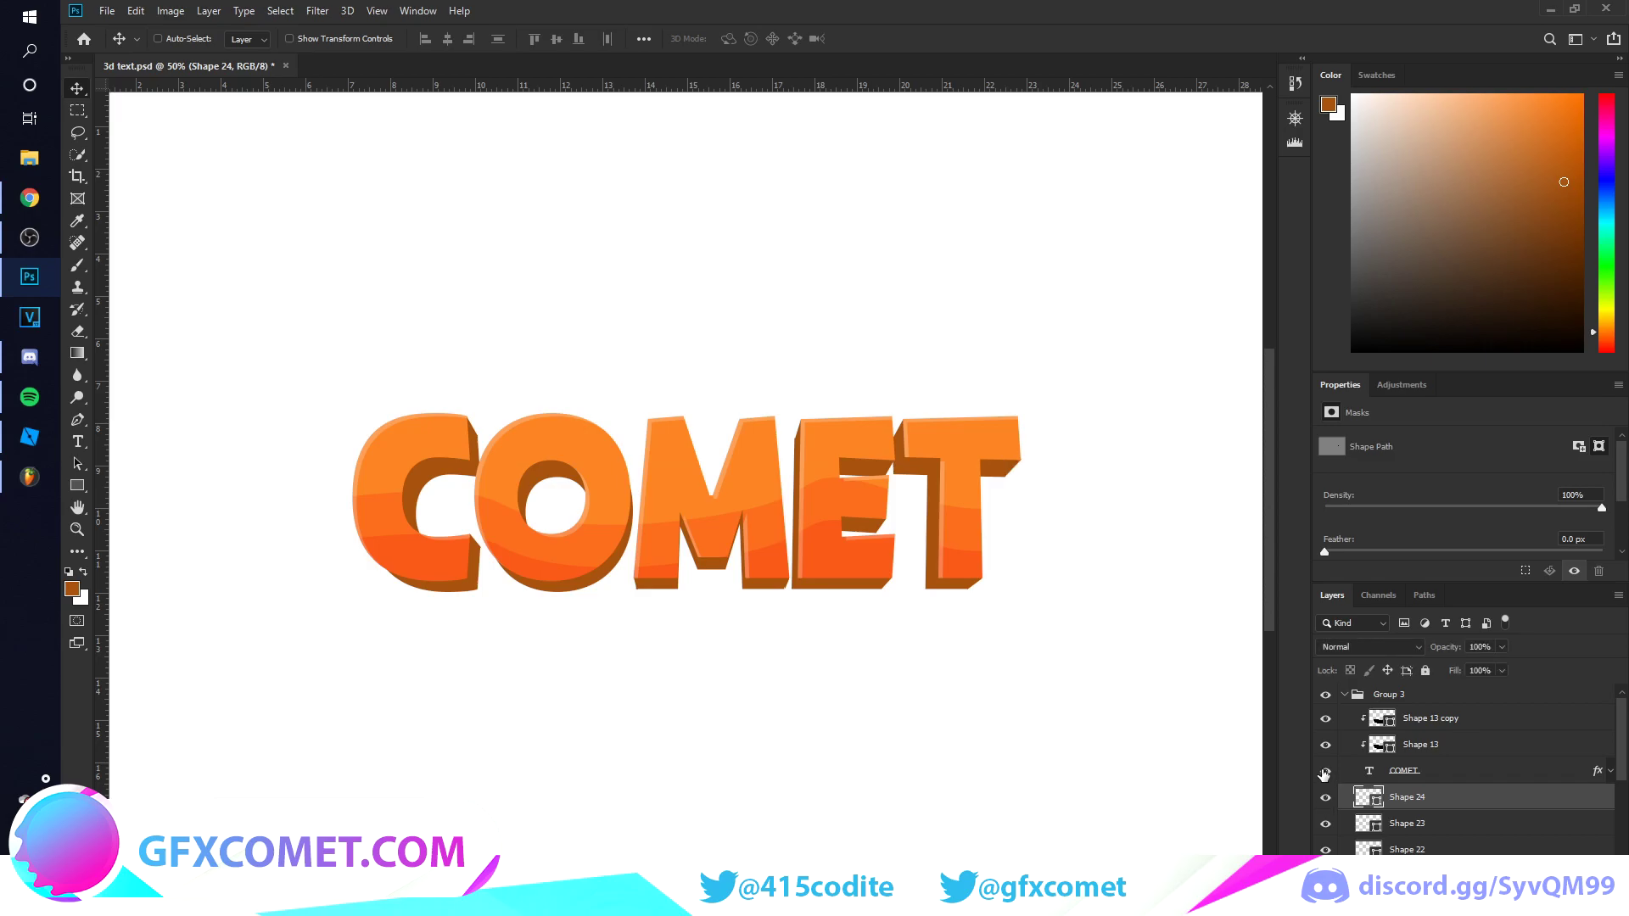
pyautogui.click(1326, 771)
pyautogui.click(1326, 771)
pyautogui.click(1326, 771)
pyautogui.click(1326, 772)
# Hide the front COMET text, Shape 13 and Shape 13 copy, and toggle Shape 24 to inspect the brown pieces.
pyautogui.moveTo(1326, 771); pyautogui.dragTo(1326, 728)
pyautogui.click(1326, 798)
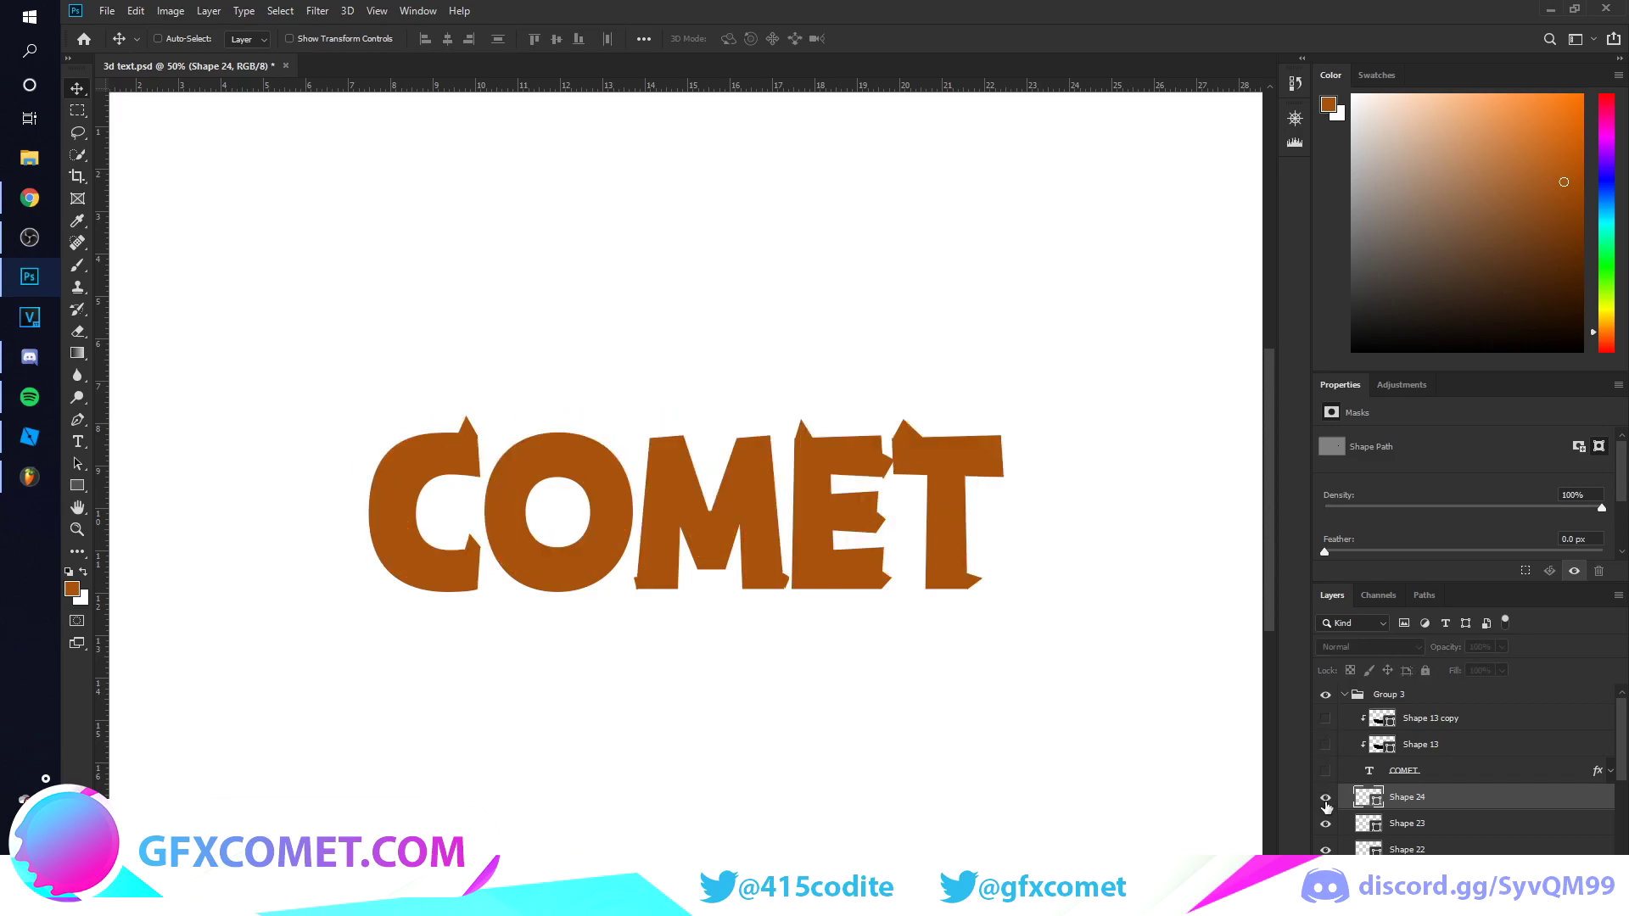
pyautogui.click(1326, 799)
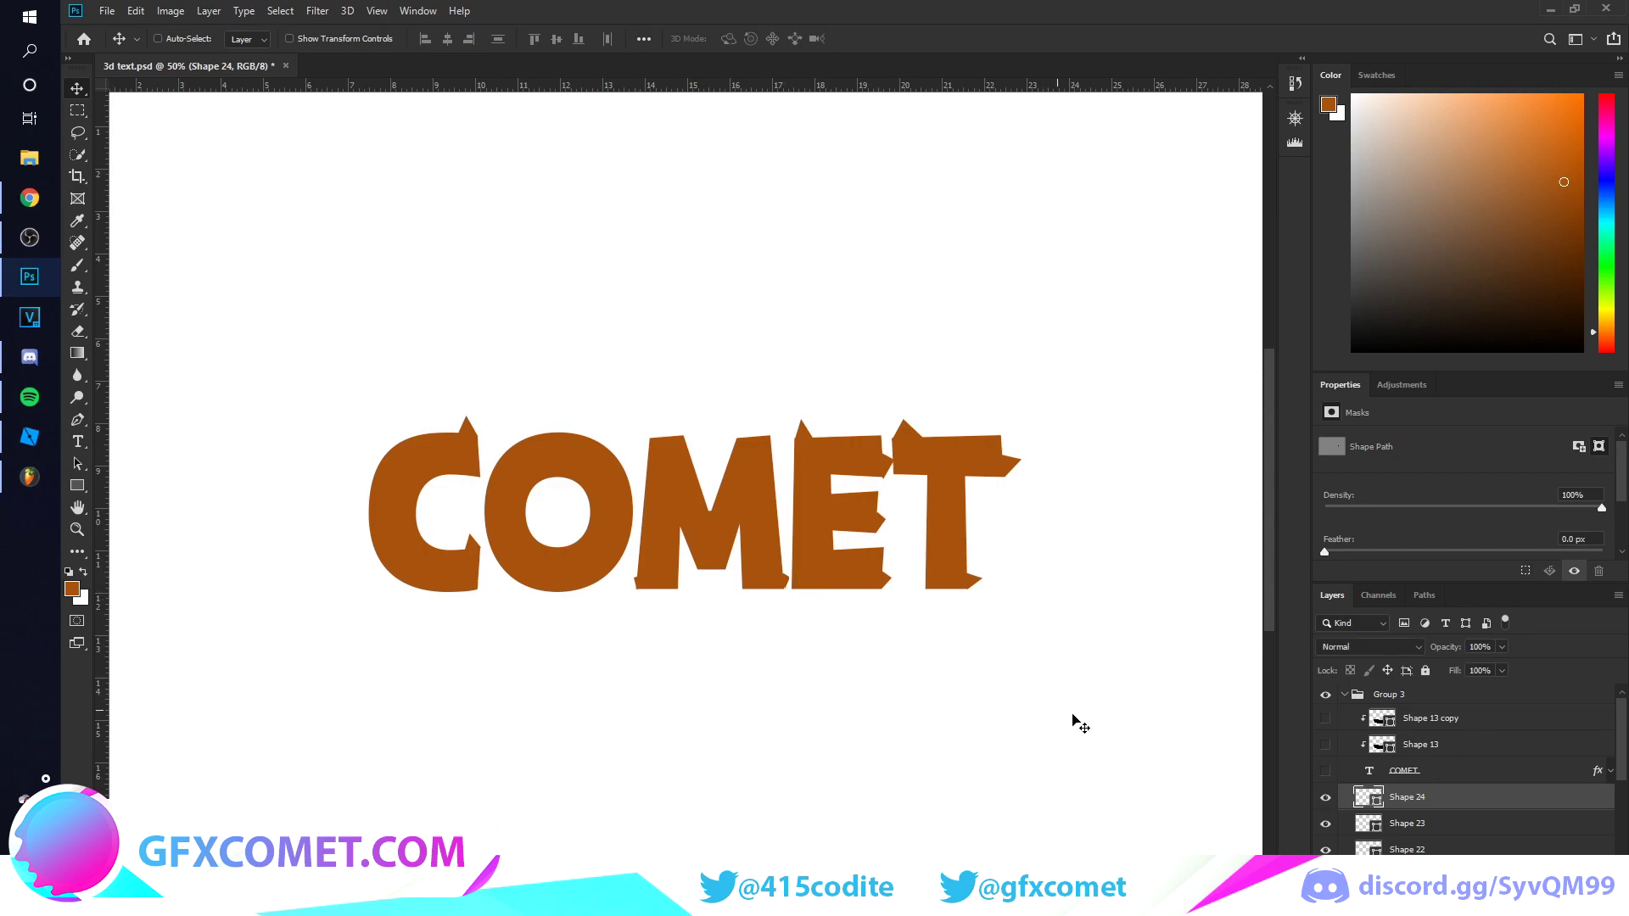
pyautogui.click(1323, 799)
pyautogui.click(1322, 799)
# Group Shape 24 down through the brown COMET text, and merge a duplicate of that group into a single layer.
pyautogui.scroll(-5, 1459, 810)
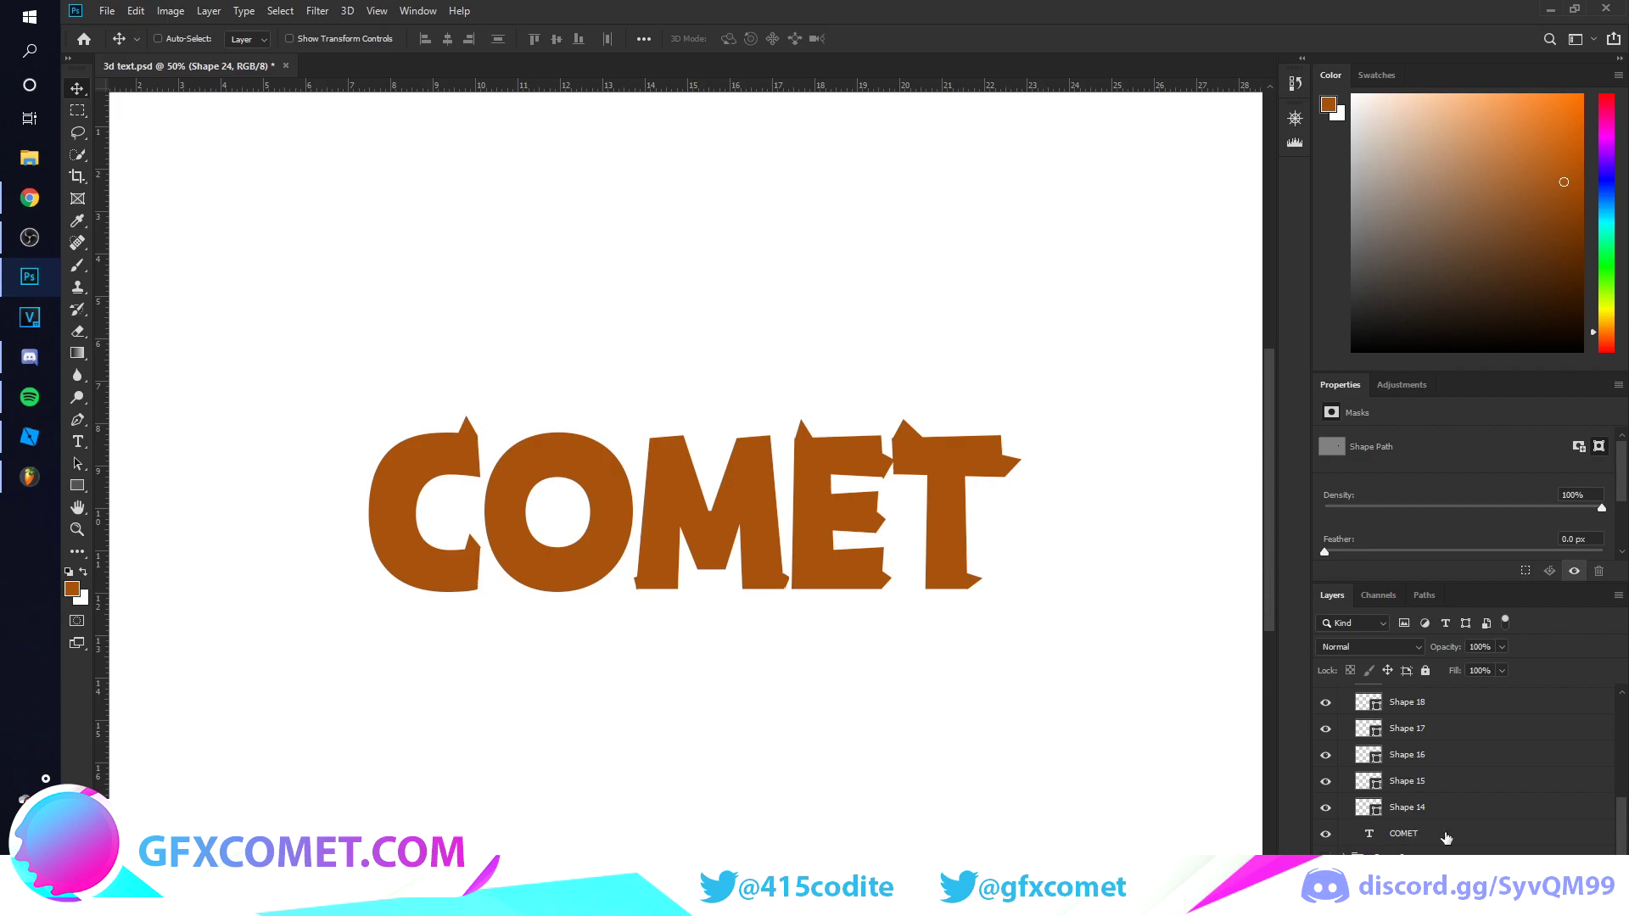
pyautogui.keyDown('shift'); pyautogui.click(1445, 837); pyautogui.keyUp('shift')
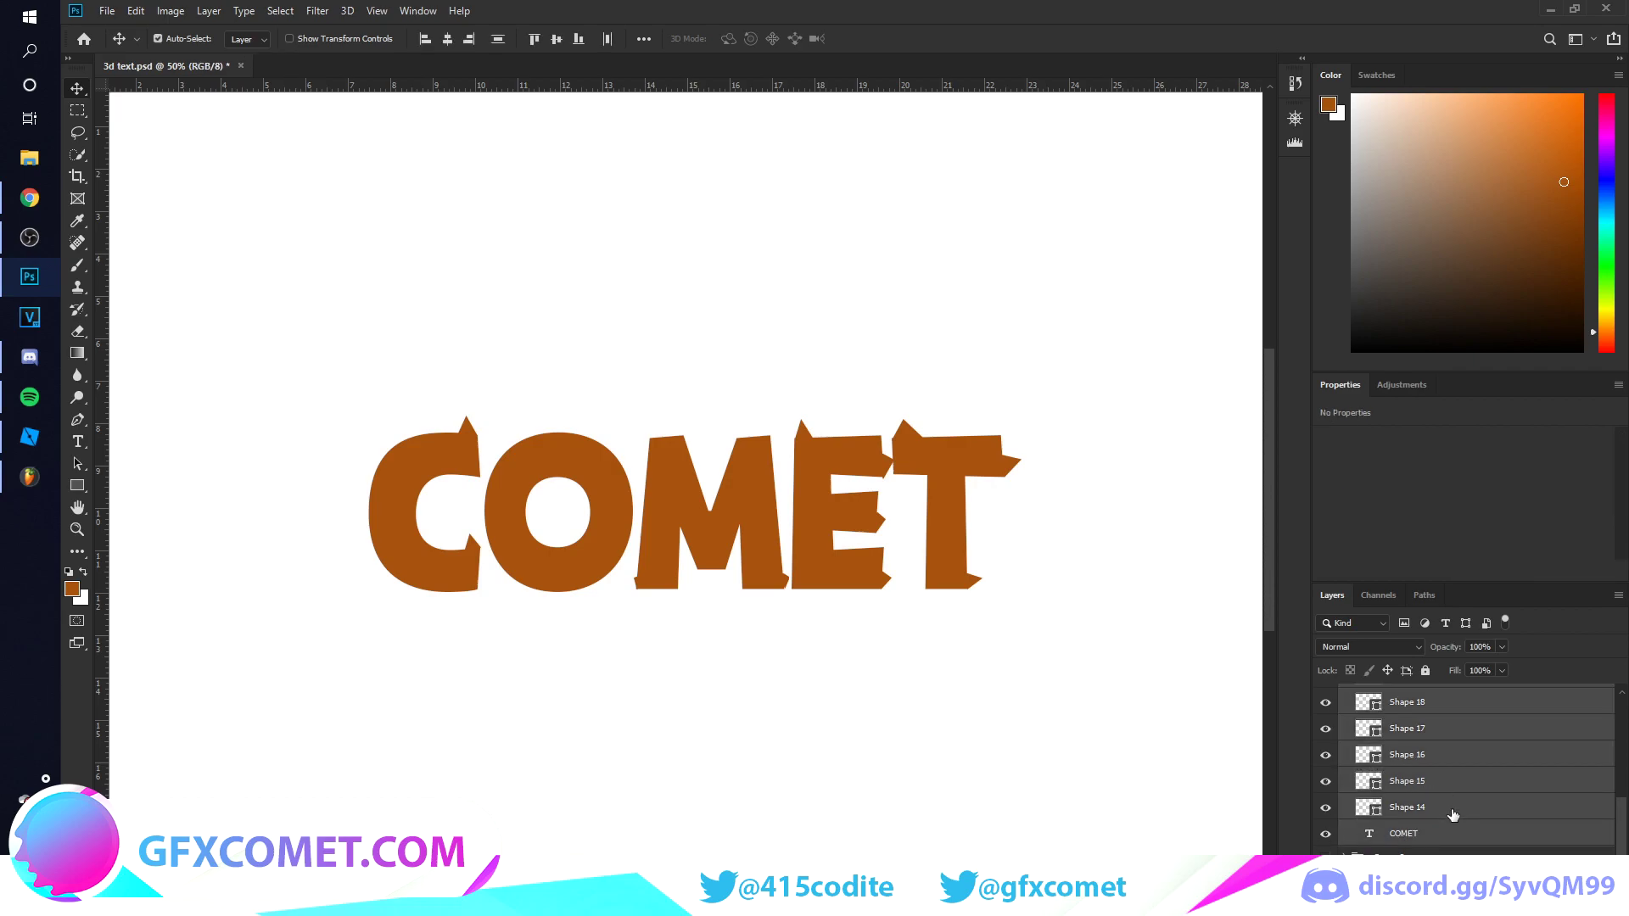
pyautogui.hotkey('ctrl', 'g')
pyautogui.hotkey('ctrl', 'j')
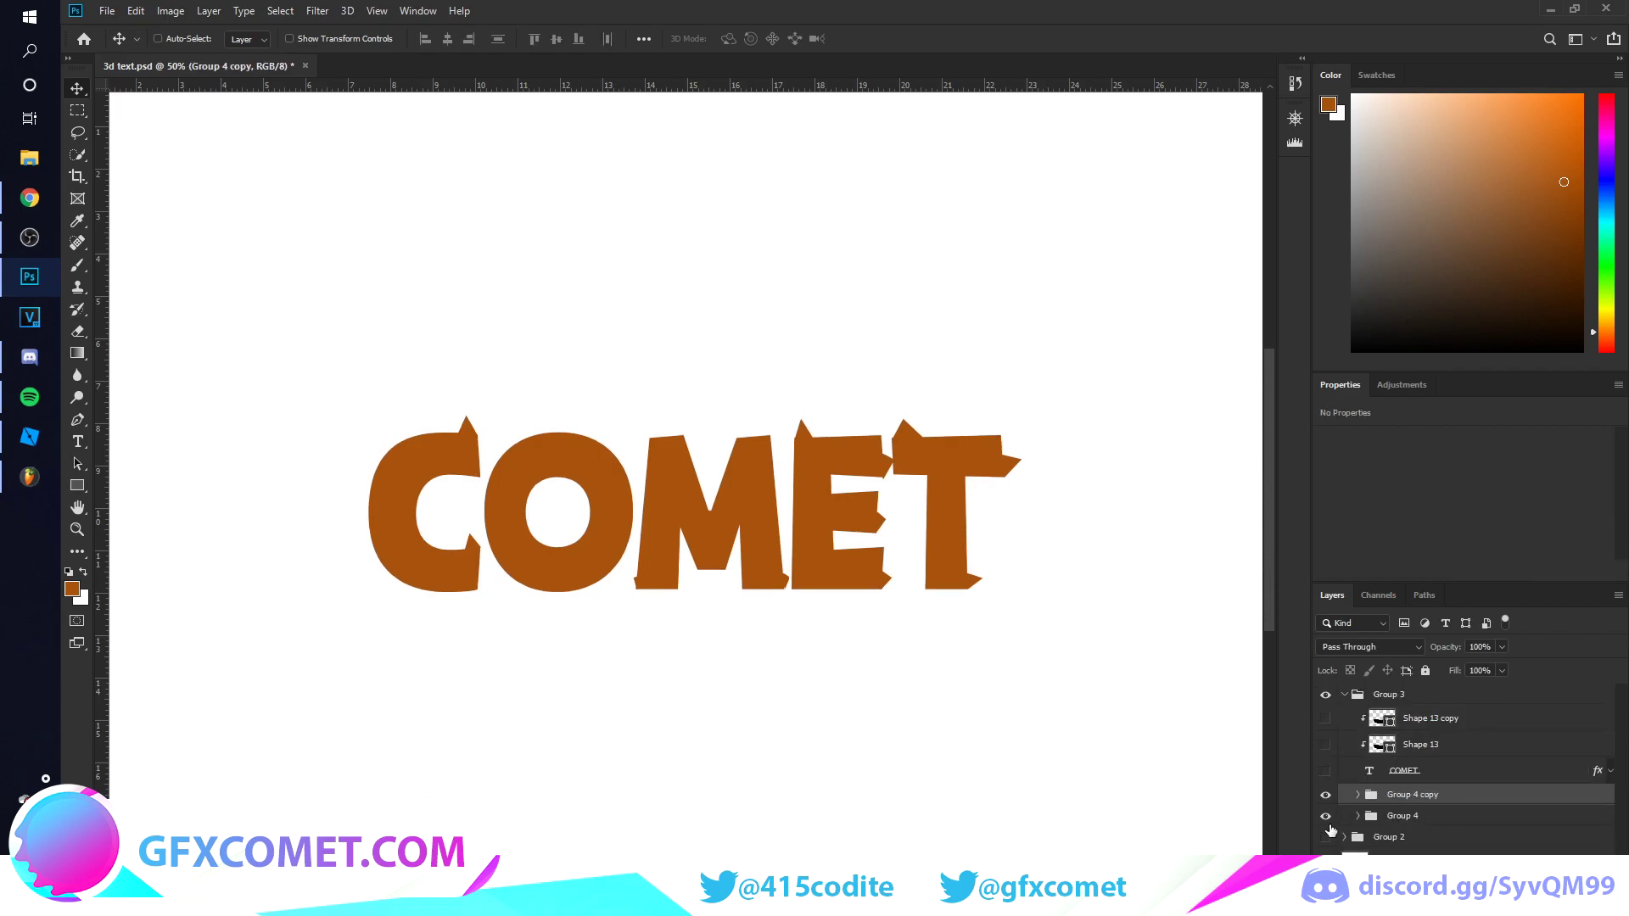
pyautogui.hotkey('ctrl', 'e')
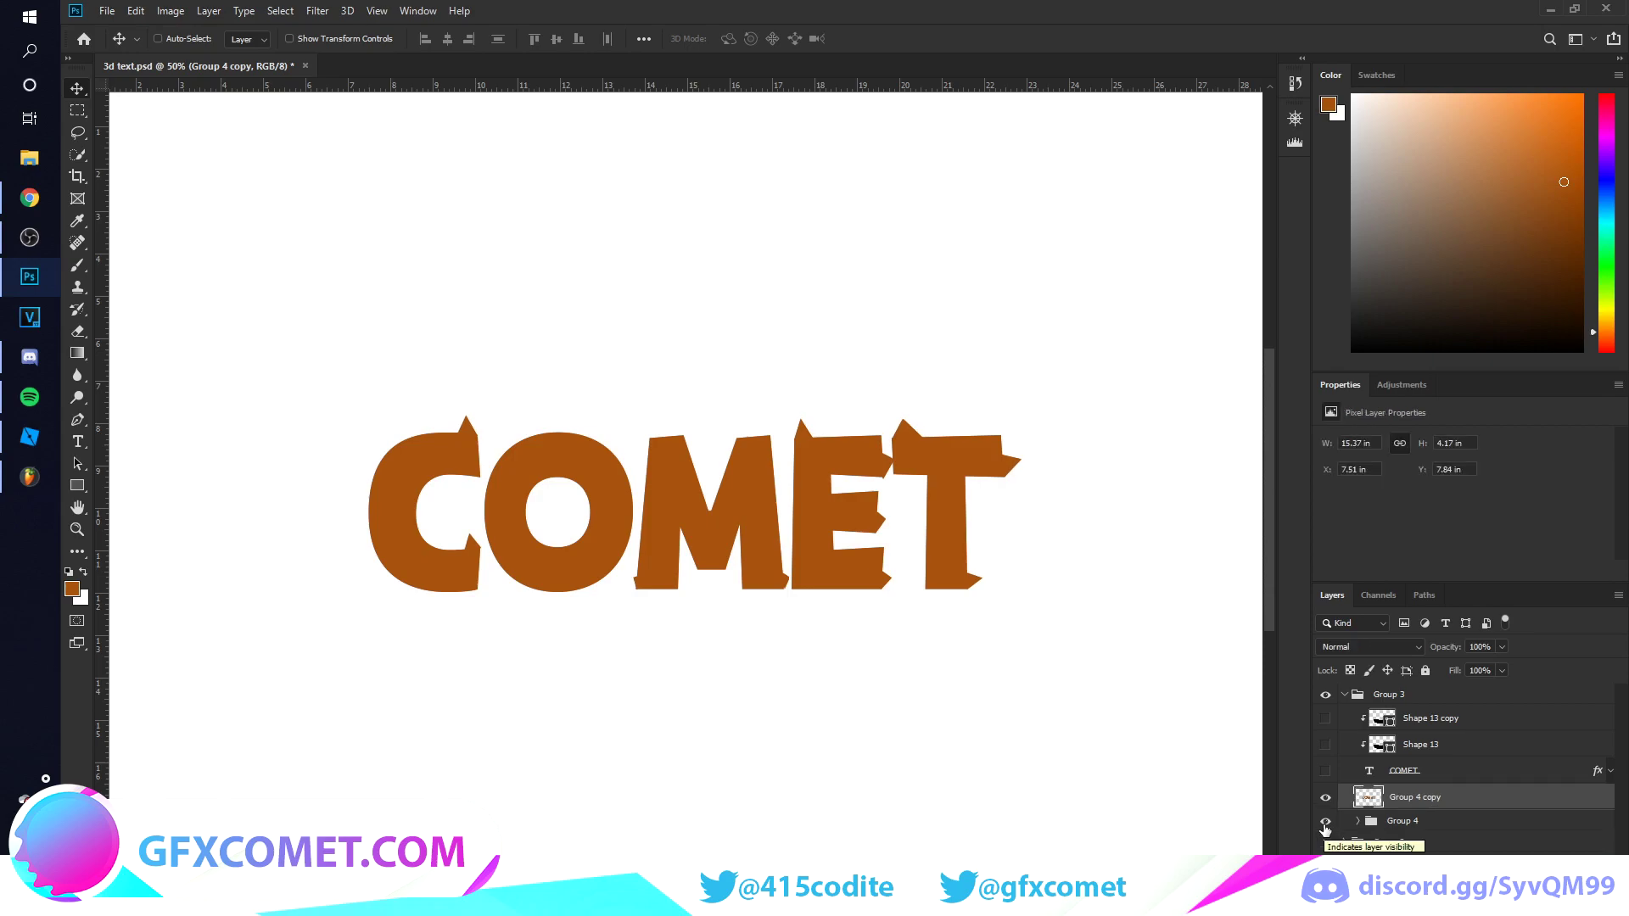
# Try moving the merged copy slightly sideways with Group 4 hidden, and undo the move.
pyautogui.click(1325, 823)
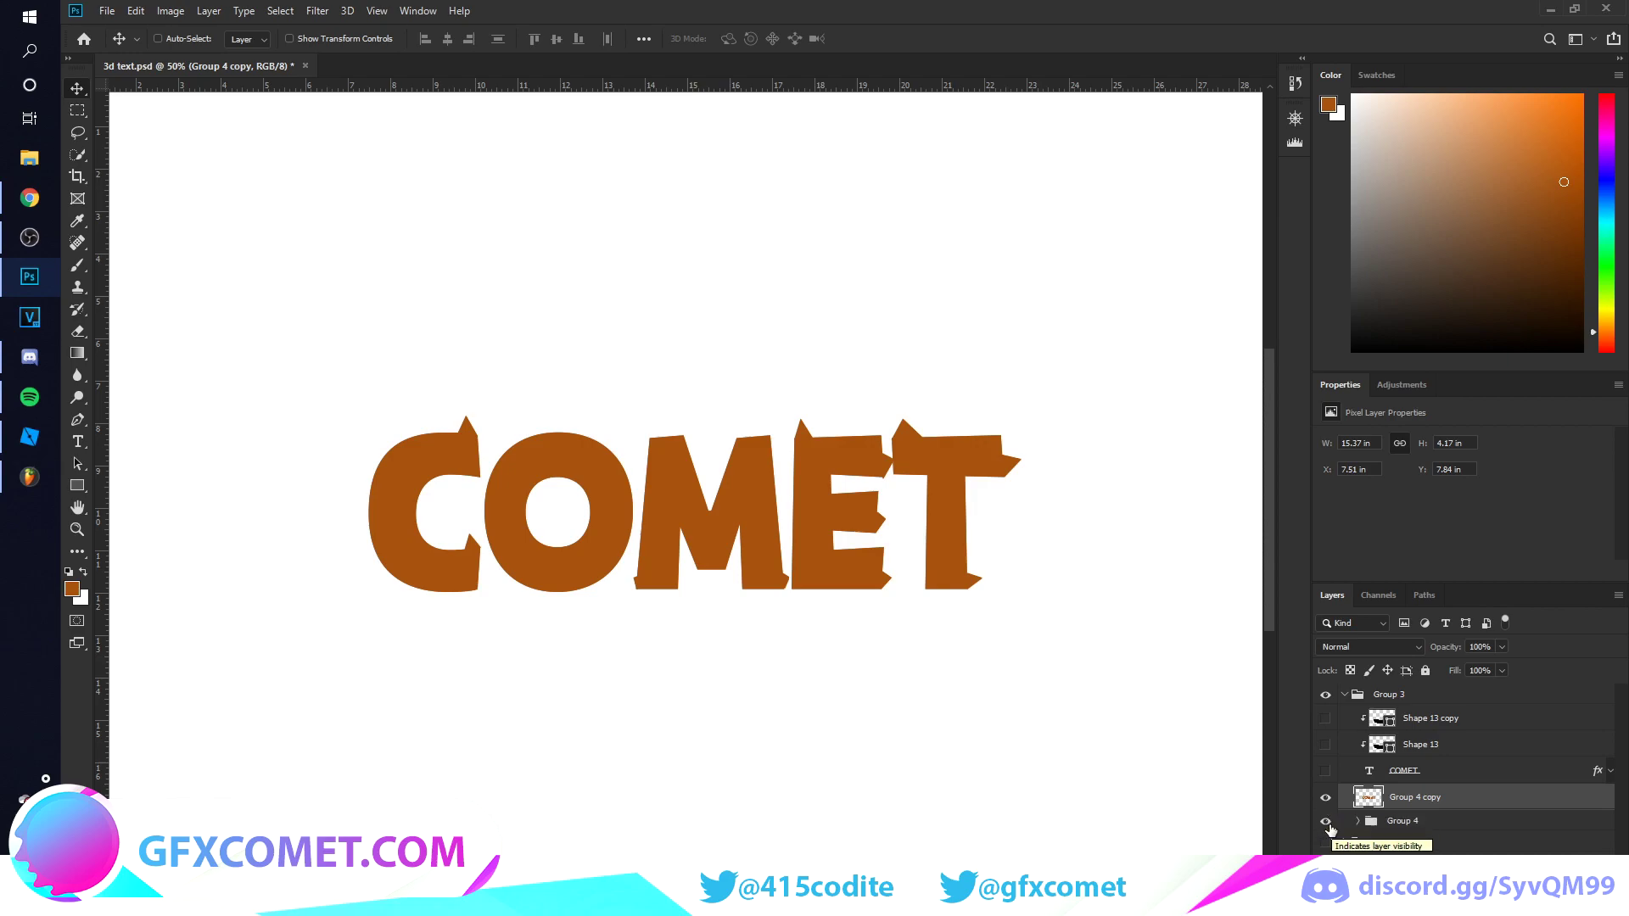
pyautogui.moveTo(945, 547); pyautogui.dragTo(919, 543)
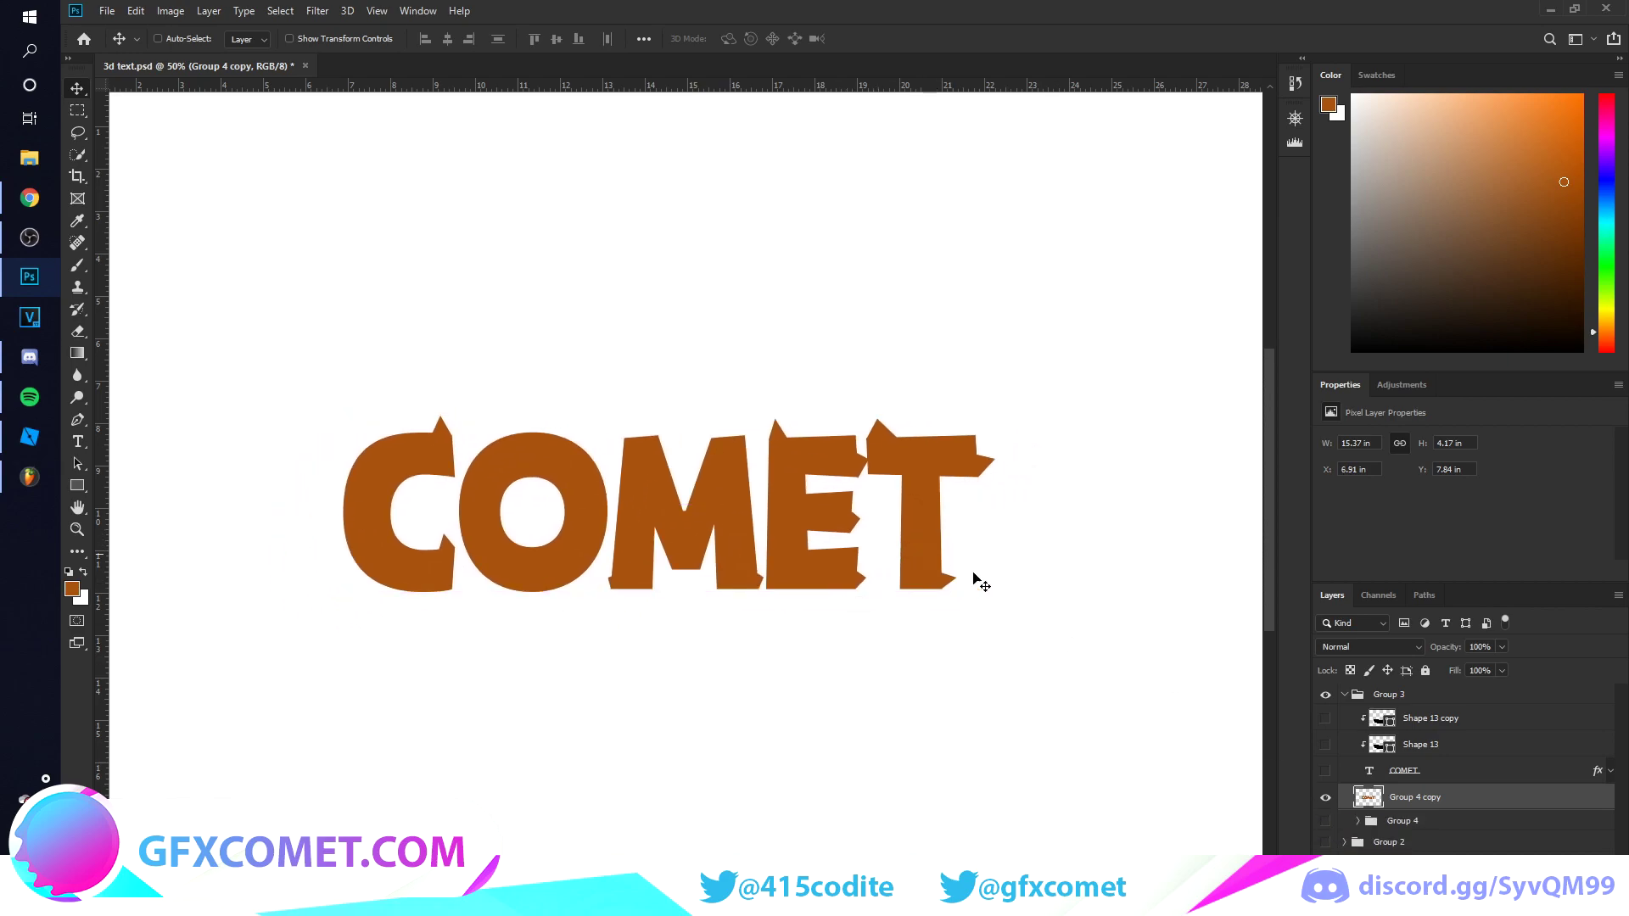
pyautogui.hotkey('ctrl', 'z')
# Hide the merged Group 4 copy, show the original Group 4, and expand it.
pyautogui.click(1325, 798)
pyautogui.click(1325, 821)
pyautogui.click(1358, 822)
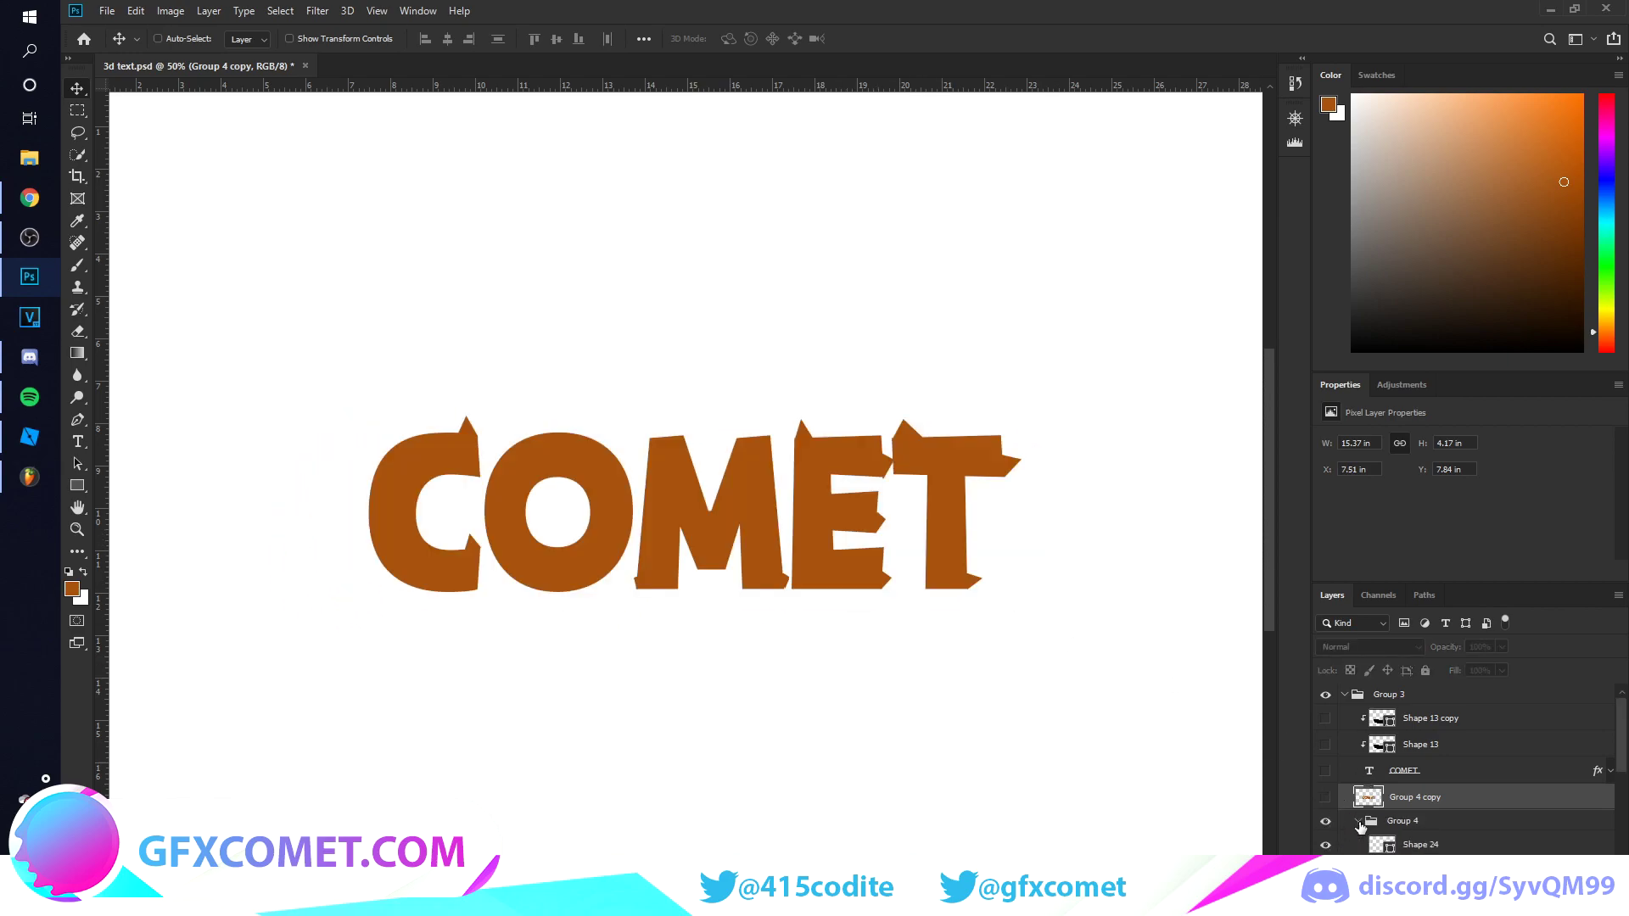
# Collapse and hide Group 4, and show Group 4 copy, the front COMET text, Shape 13 and Shape 13 copy.
pyautogui.click(1358, 823)
pyautogui.click(1325, 821)
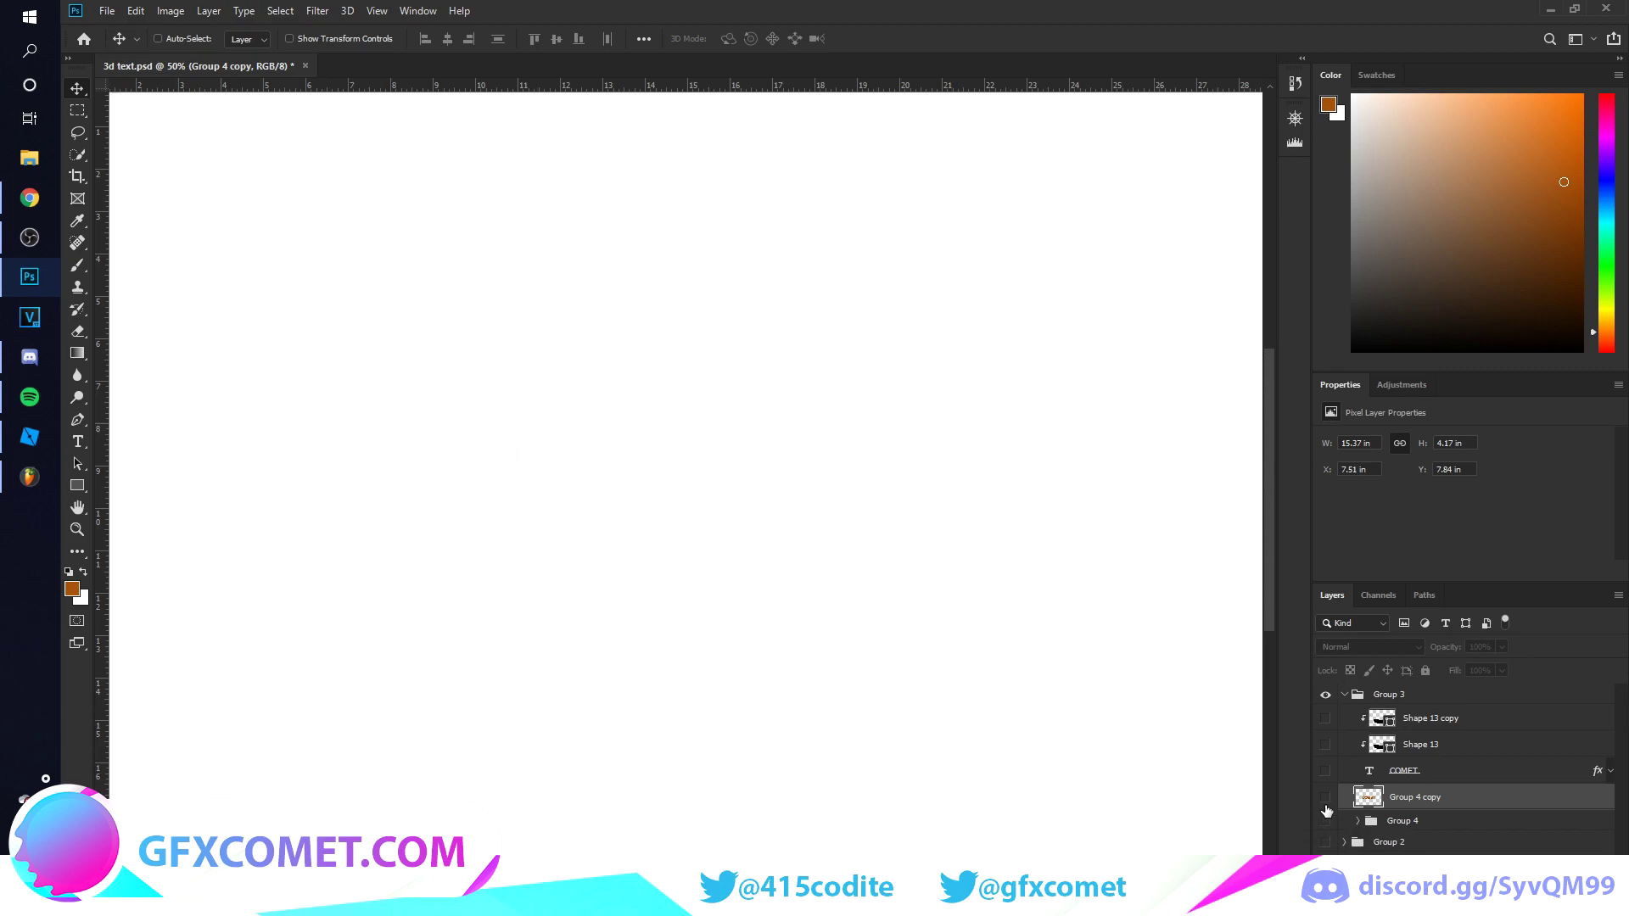
pyautogui.click(1325, 798)
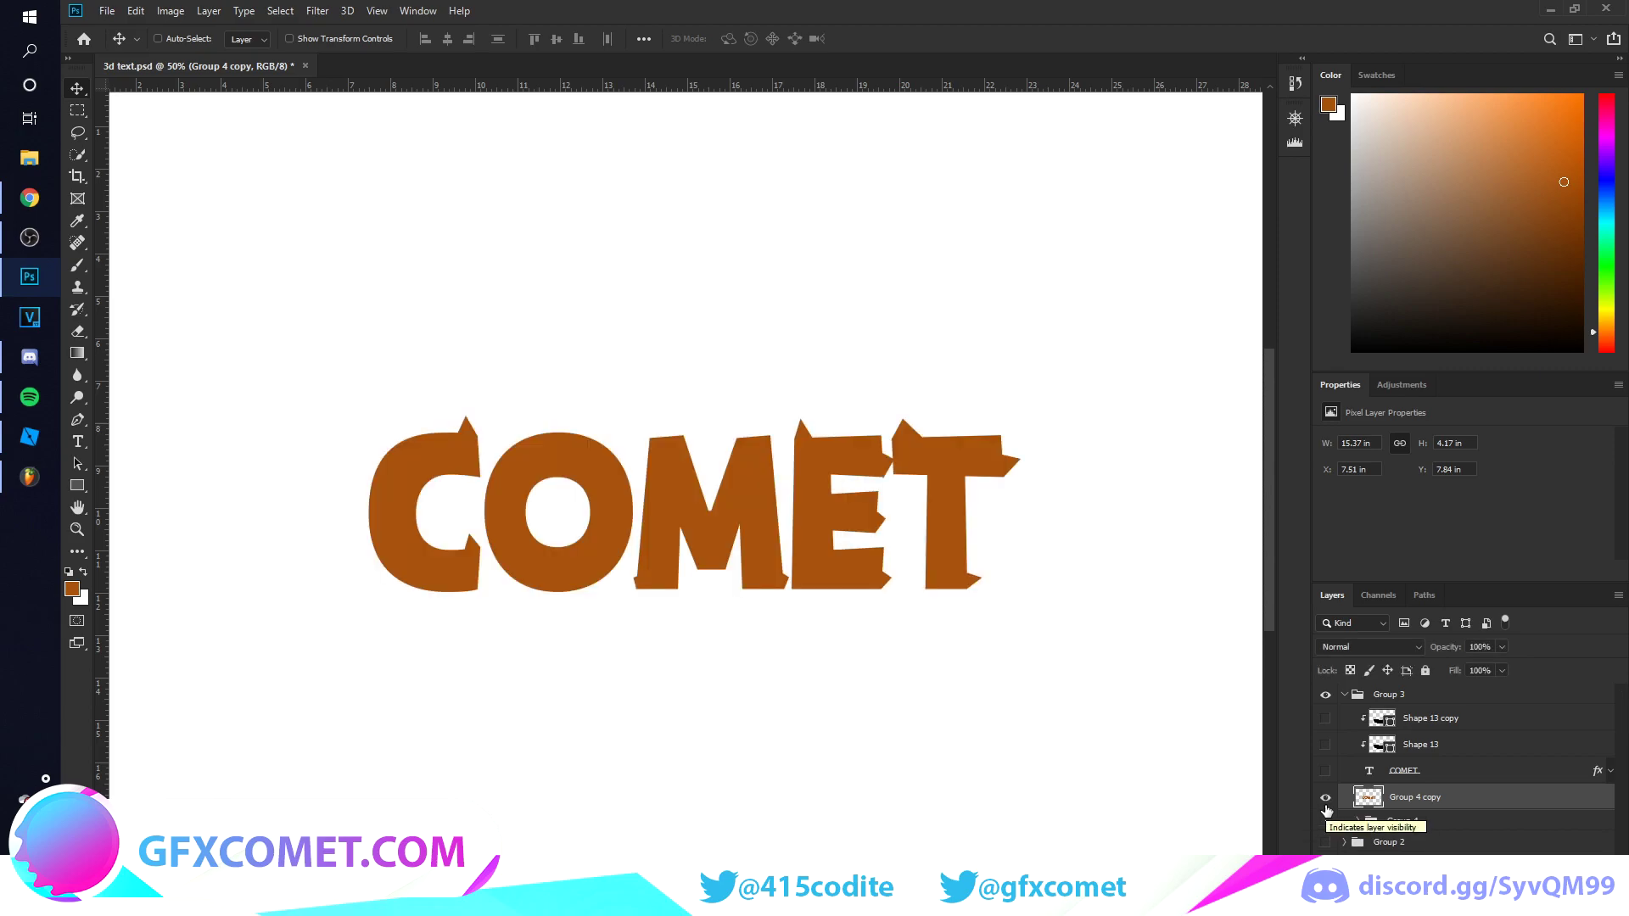
pyautogui.moveTo(1325, 771); pyautogui.dragTo(1328, 722)
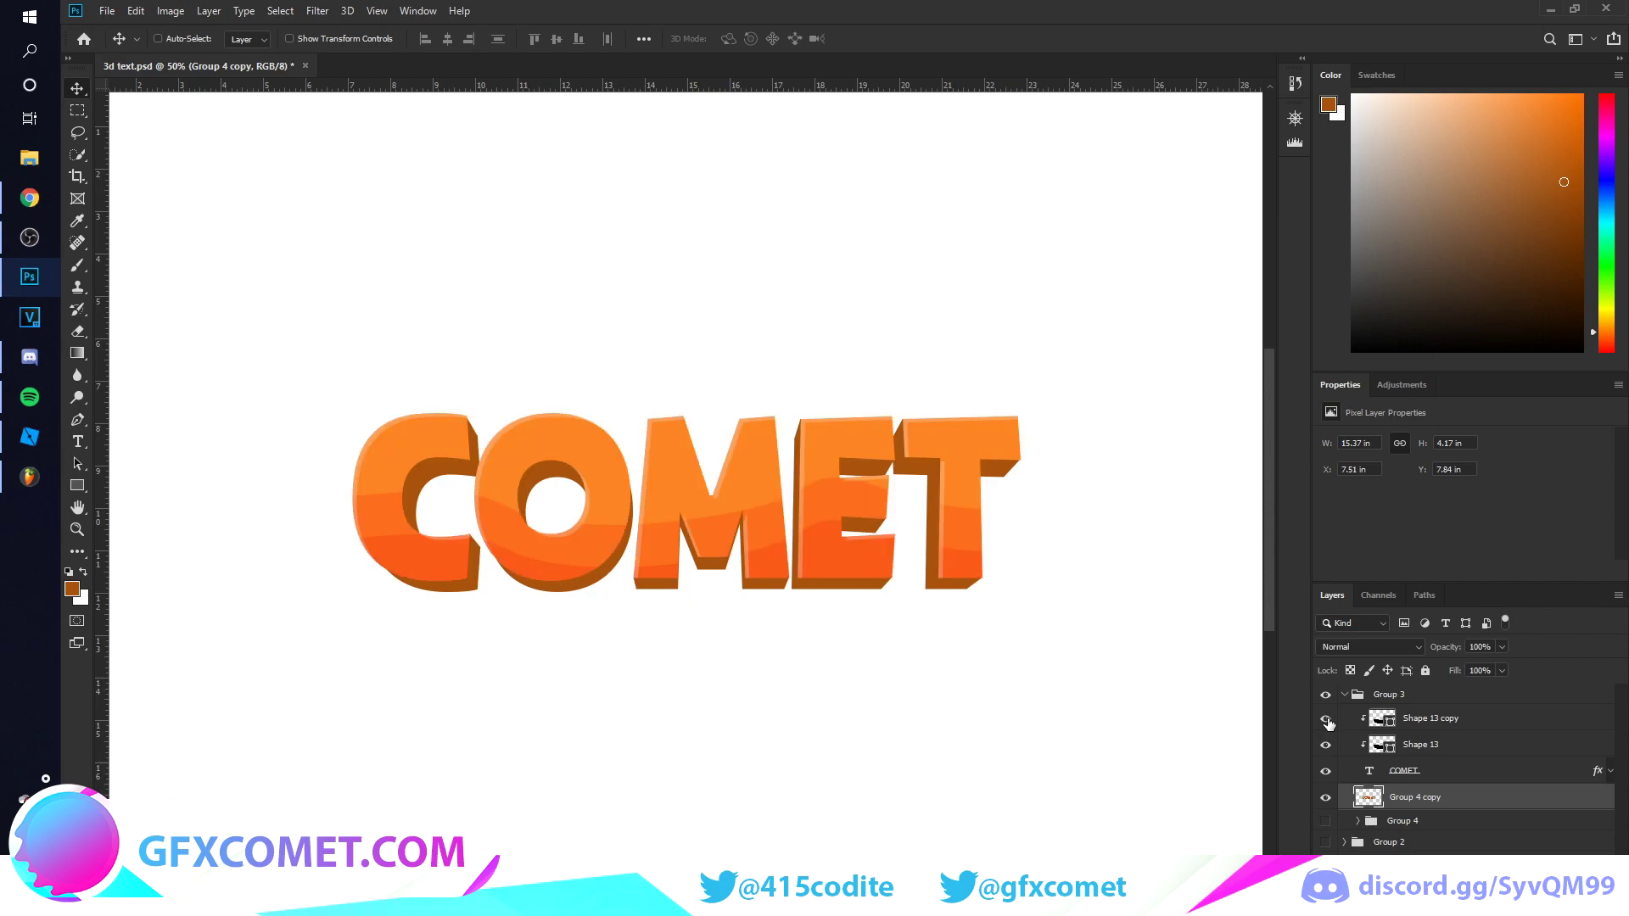
# Add a new layer directly above Group 4 copy and clip it to that layer.
pyautogui.hotkey('ctrl', 'shift', 'alt', 'n')
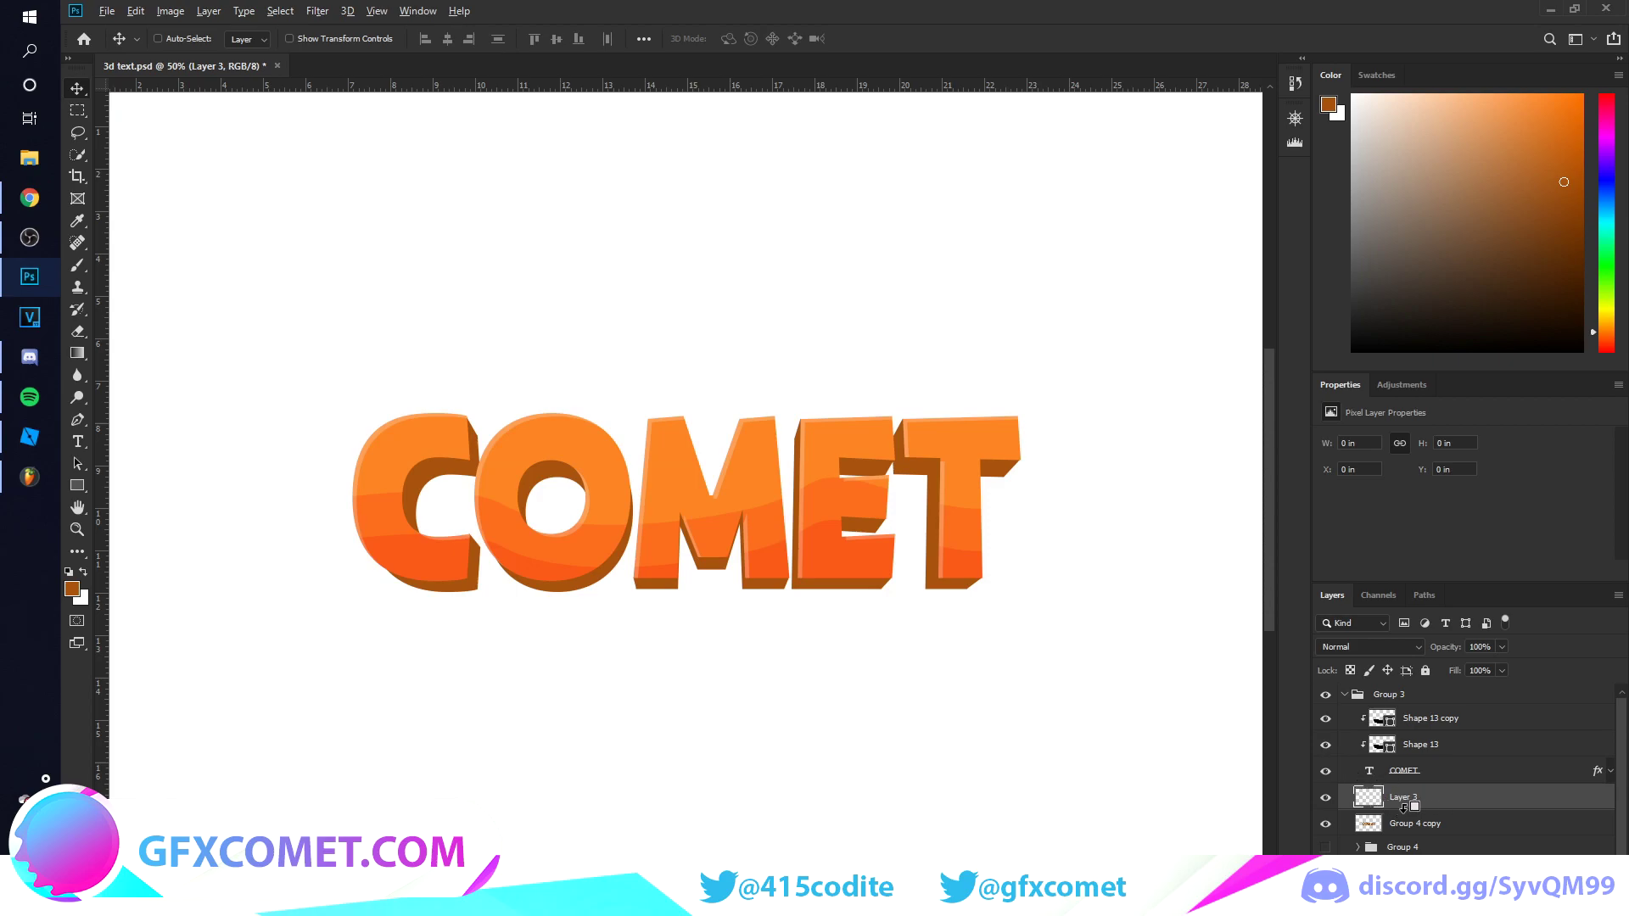
pyautogui.moveTo(1400, 808); pyautogui.dragTo(1408, 807)
pyautogui.keyDown('alt'); pyautogui.click(1410, 807); pyautogui.keyUp('alt')
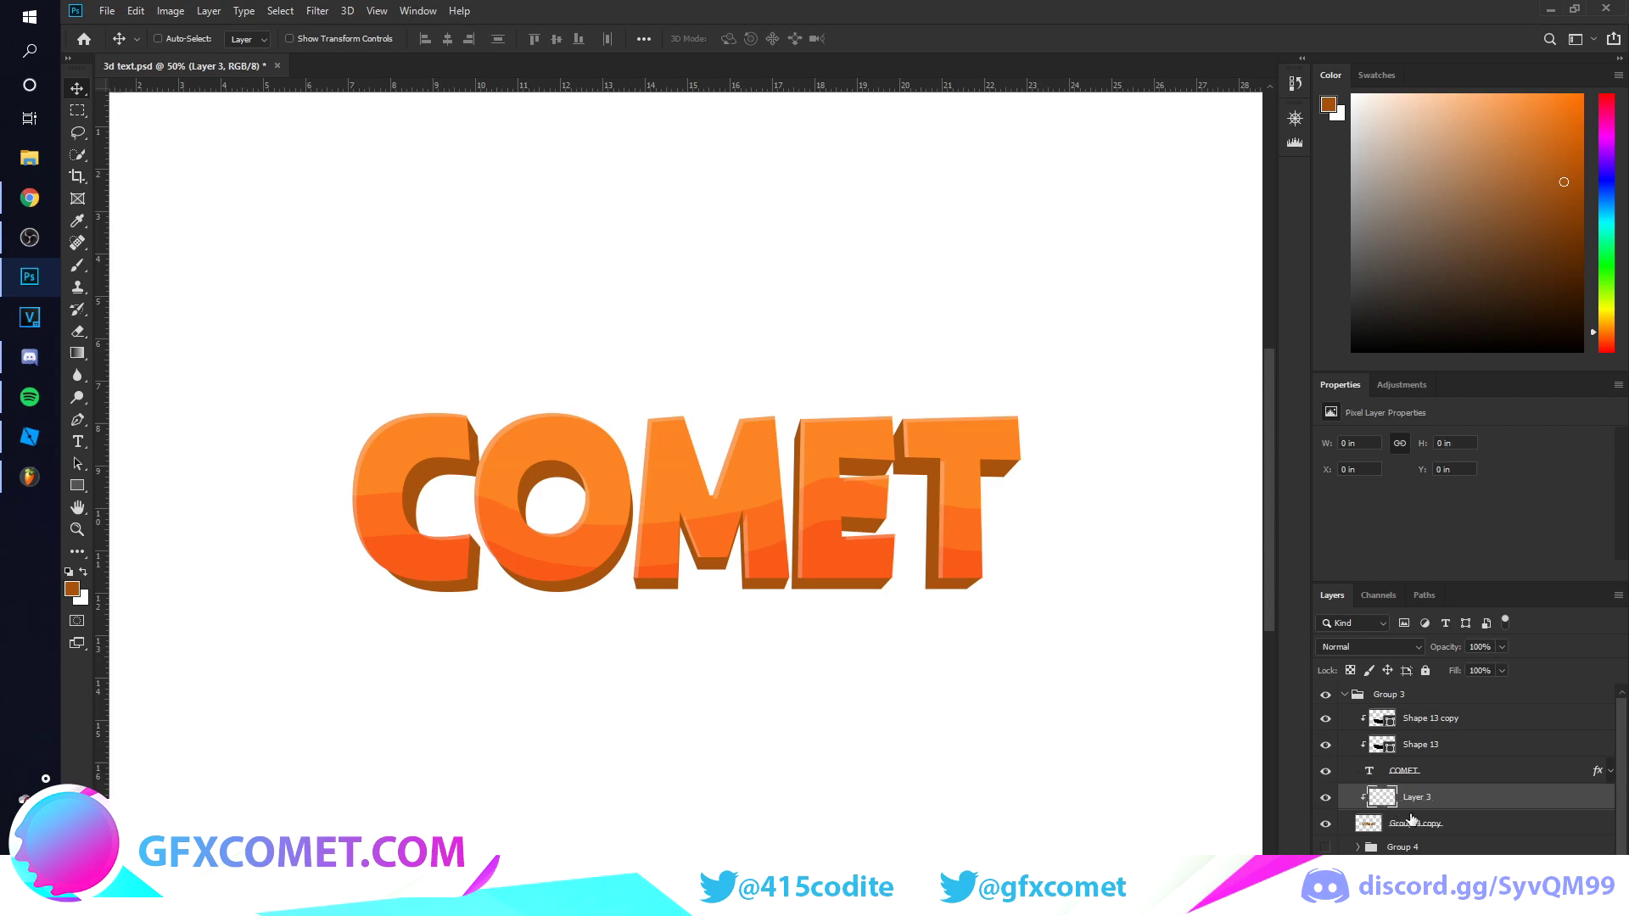
pyautogui.click(1324, 826)
# Paint soft black shading with the Brush along the lower edge and inside the hole of the O's brown depth.
pyautogui.press('b')
pyautogui.press('d')
pyautogui.moveTo(530, 596); pyautogui.dragTo(630, 566)
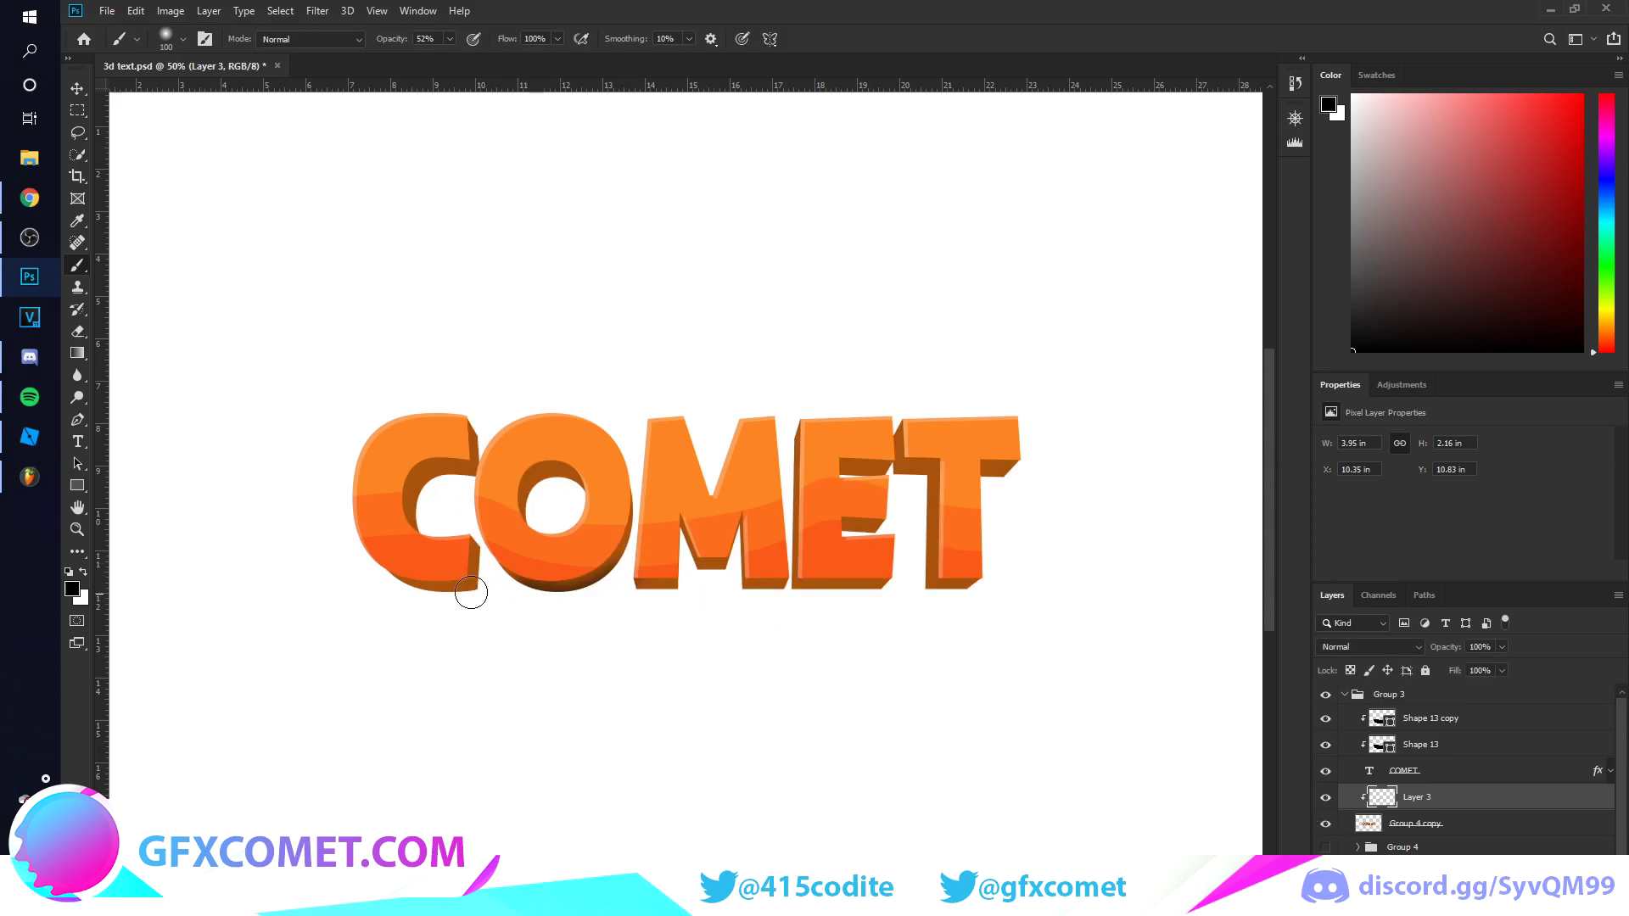
pyautogui.hotkey('ctrl', 'z')
pyautogui.hotkey('ctrl', 'shift', 'z')
pyautogui.press(']')
pyautogui.press(']')
pyautogui.click(182, 40)
pyautogui.click(1098, 7)
pyautogui.press(']')
pyautogui.moveTo(536, 627)
pyautogui.mouseDown()
pyautogui.moveTo(520, 618)
pyautogui.moveTo(604, 606)
pyautogui.mouseUp()
pyautogui.press('[')
pyautogui.press('[')
pyautogui.moveTo(537, 512); pyautogui.dragTo(569, 498)
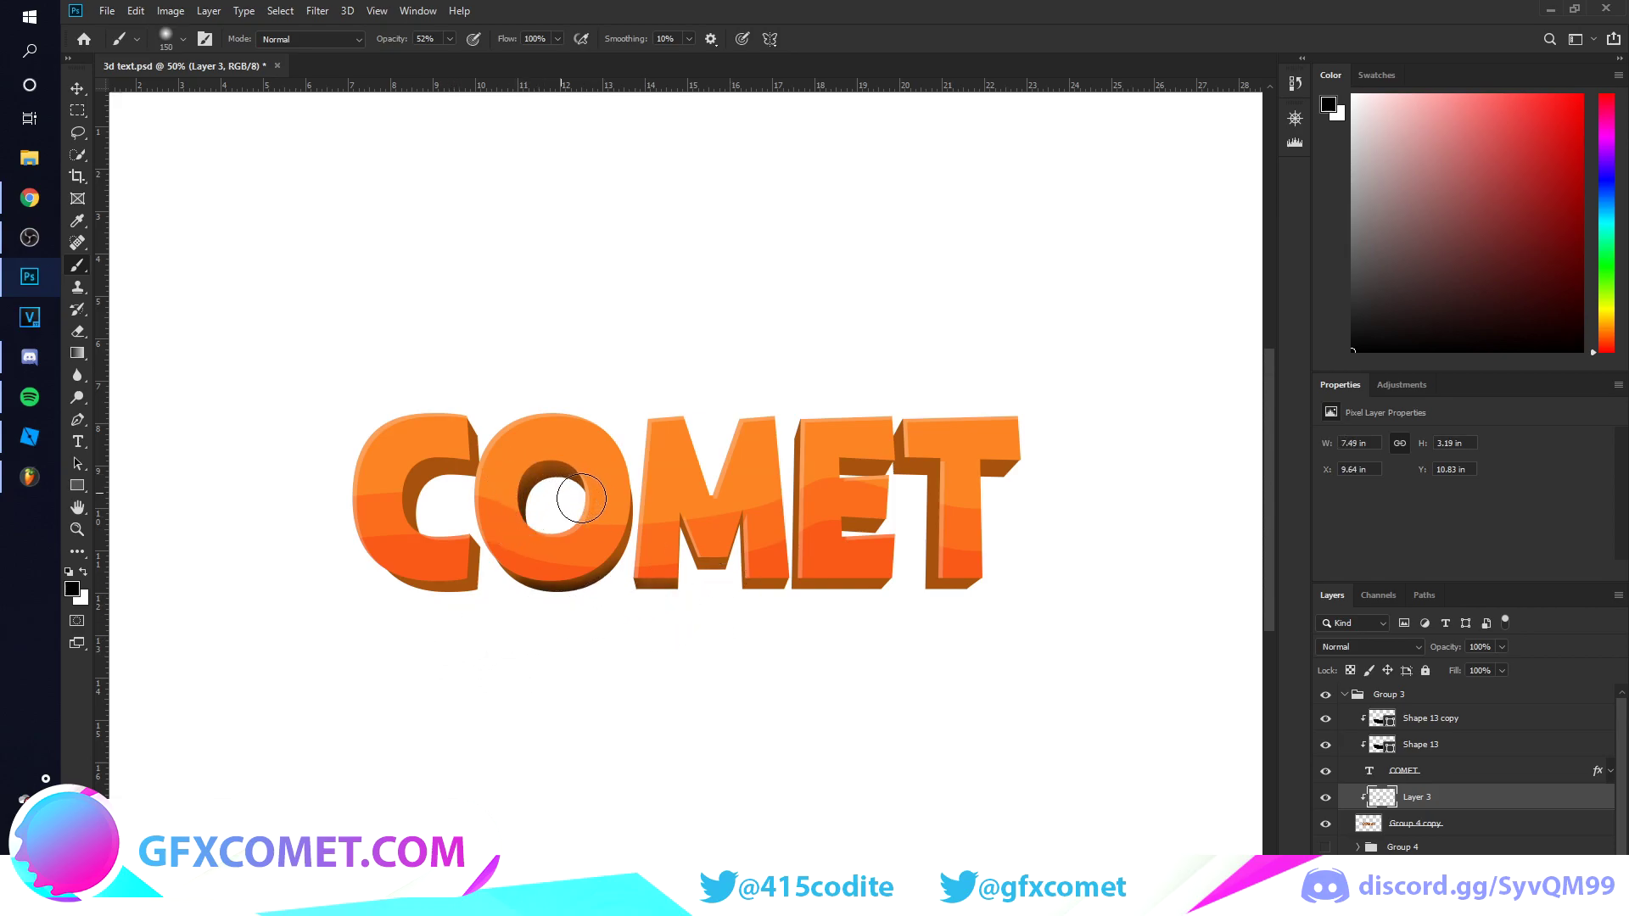
# Paint soft black shading over the brown sides and undersides of the C, M, E and T.
pyautogui.moveTo(420, 586)
pyautogui.mouseDown()
pyautogui.moveTo(375, 585)
pyautogui.moveTo(476, 619)
pyautogui.moveTo(413, 593)
pyautogui.moveTo(509, 602)
pyautogui.moveTo(471, 596)
pyautogui.moveTo(484, 529)
pyautogui.moveTo(434, 514)
pyautogui.moveTo(427, 539)
pyautogui.moveTo(471, 499)
pyautogui.mouseUp()
pyautogui.press(']')
pyautogui.press(']')
pyautogui.moveTo(634, 608)
pyautogui.mouseDown()
pyautogui.moveTo(736, 594)
pyautogui.moveTo(760, 611)
pyautogui.moveTo(920, 612)
pyautogui.mouseUp()
pyautogui.press('[')
pyautogui.press('[')
pyautogui.moveTo(830, 534); pyautogui.dragTo(895, 549)
pyautogui.moveTo(827, 480); pyautogui.dragTo(909, 488)
pyautogui.moveTo(782, 446); pyautogui.dragTo(790, 541)
pyautogui.press(']')
pyautogui.moveTo(886, 447)
pyautogui.mouseDown()
pyautogui.moveTo(922, 494)
pyautogui.moveTo(919, 608)
pyautogui.moveTo(989, 608)
pyautogui.moveTo(981, 491)
pyautogui.moveTo(1043, 487)
pyautogui.mouseUp()
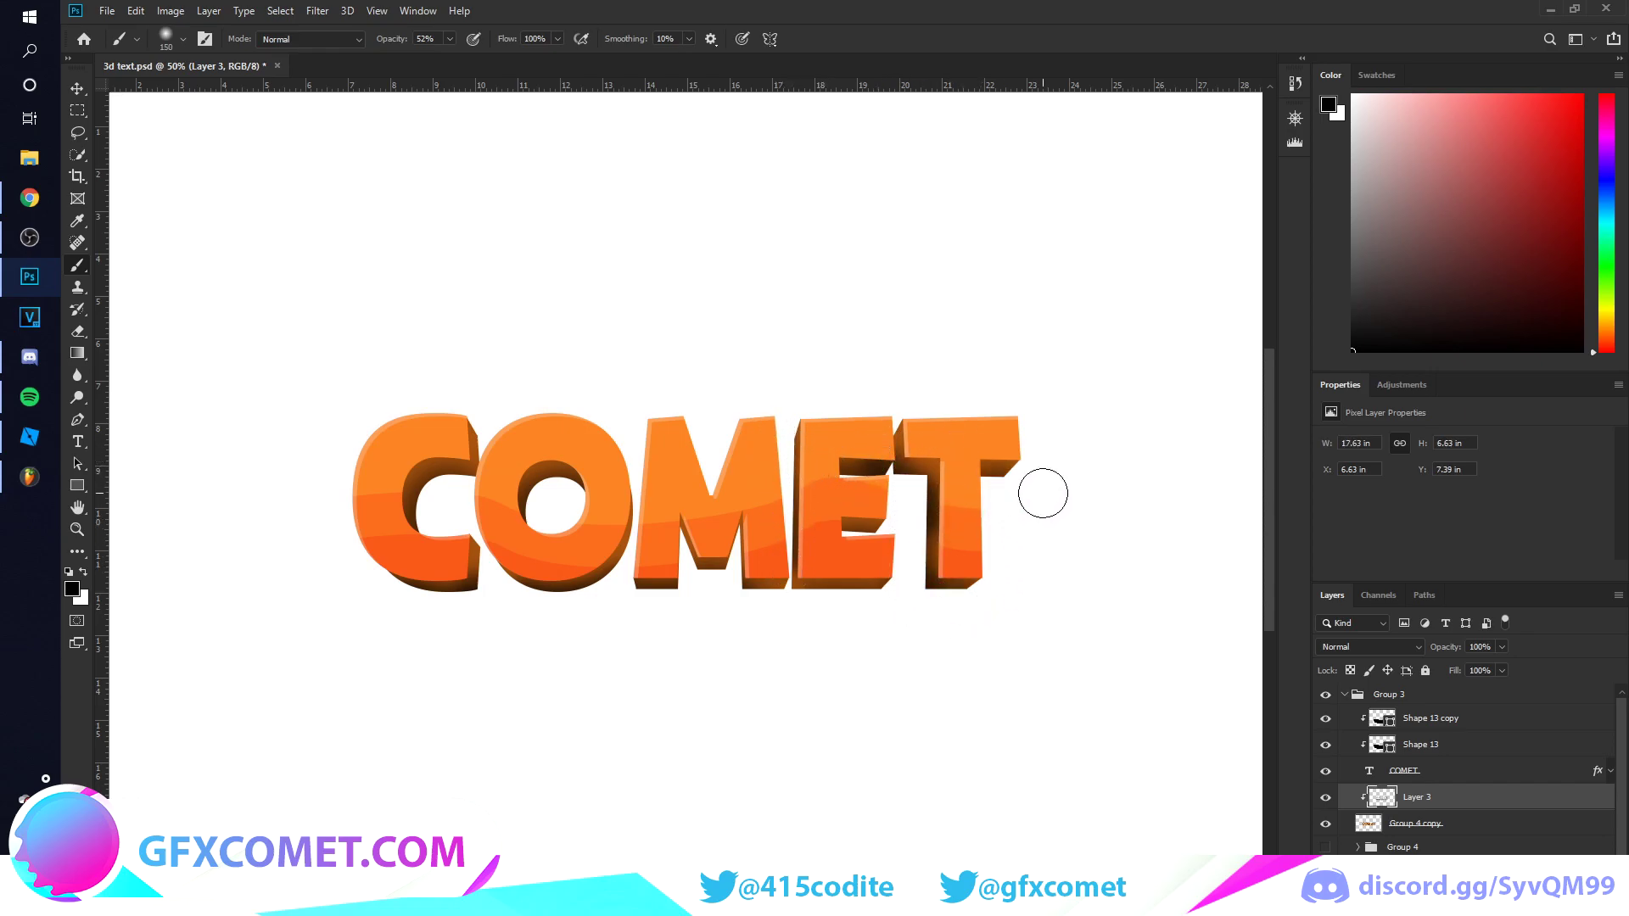
# Soften the black shading layer with a Gaussian Blur of about 31 pixels and lower its opacity to 53%.
pyautogui.press('v')
pyautogui.click(280, 11)
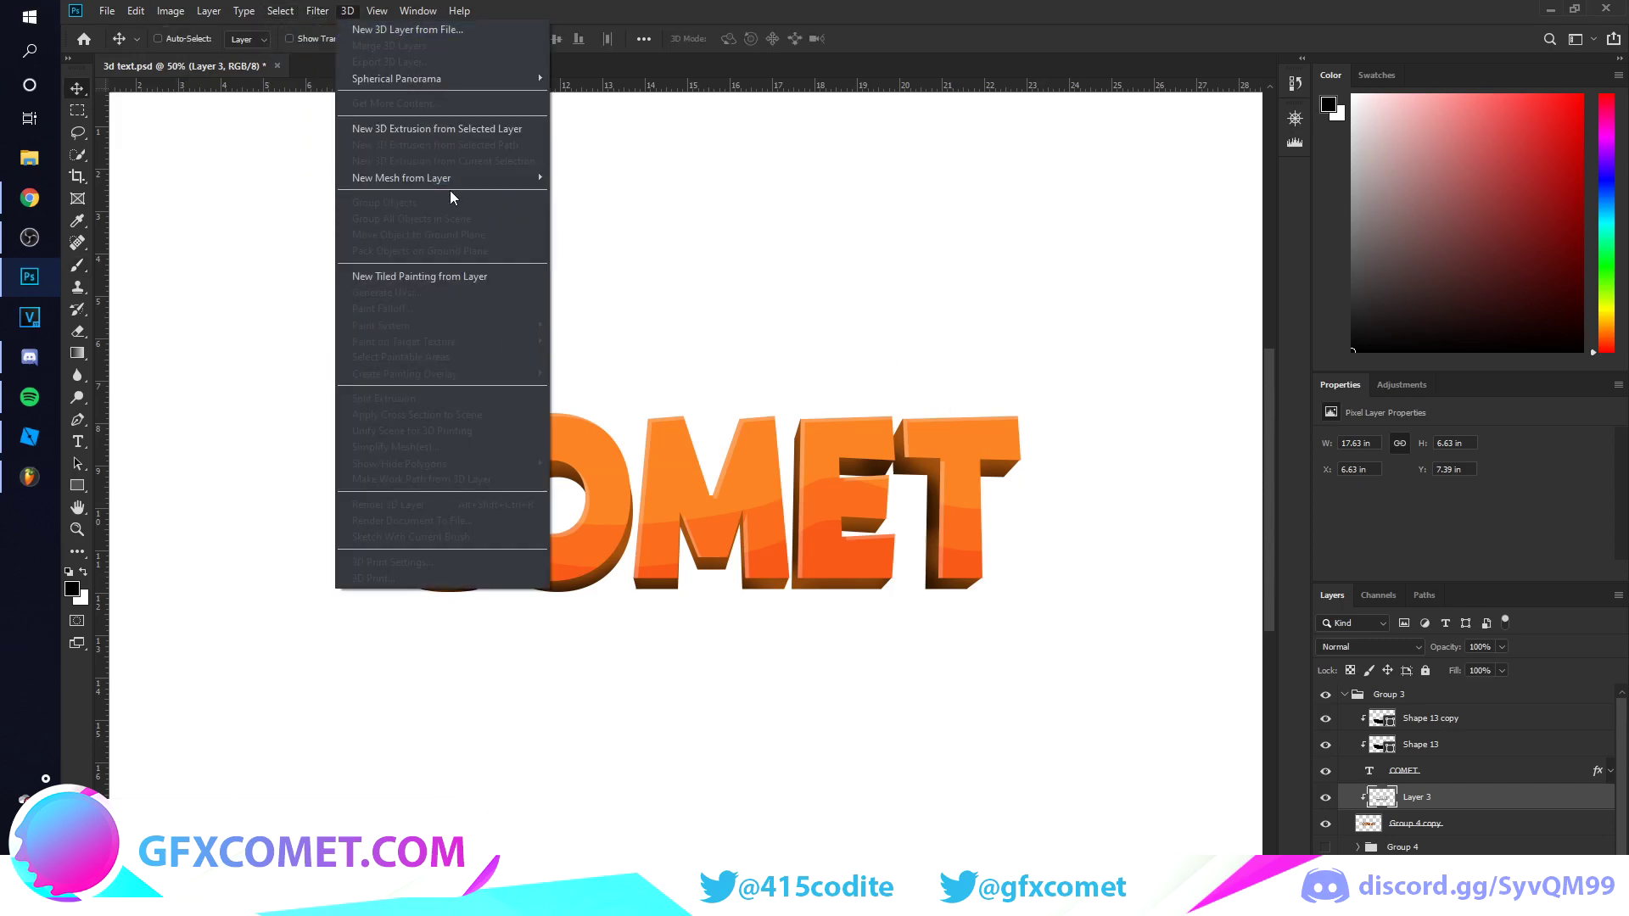
pyautogui.moveTo(436, 200)
pyautogui.click(565, 266)
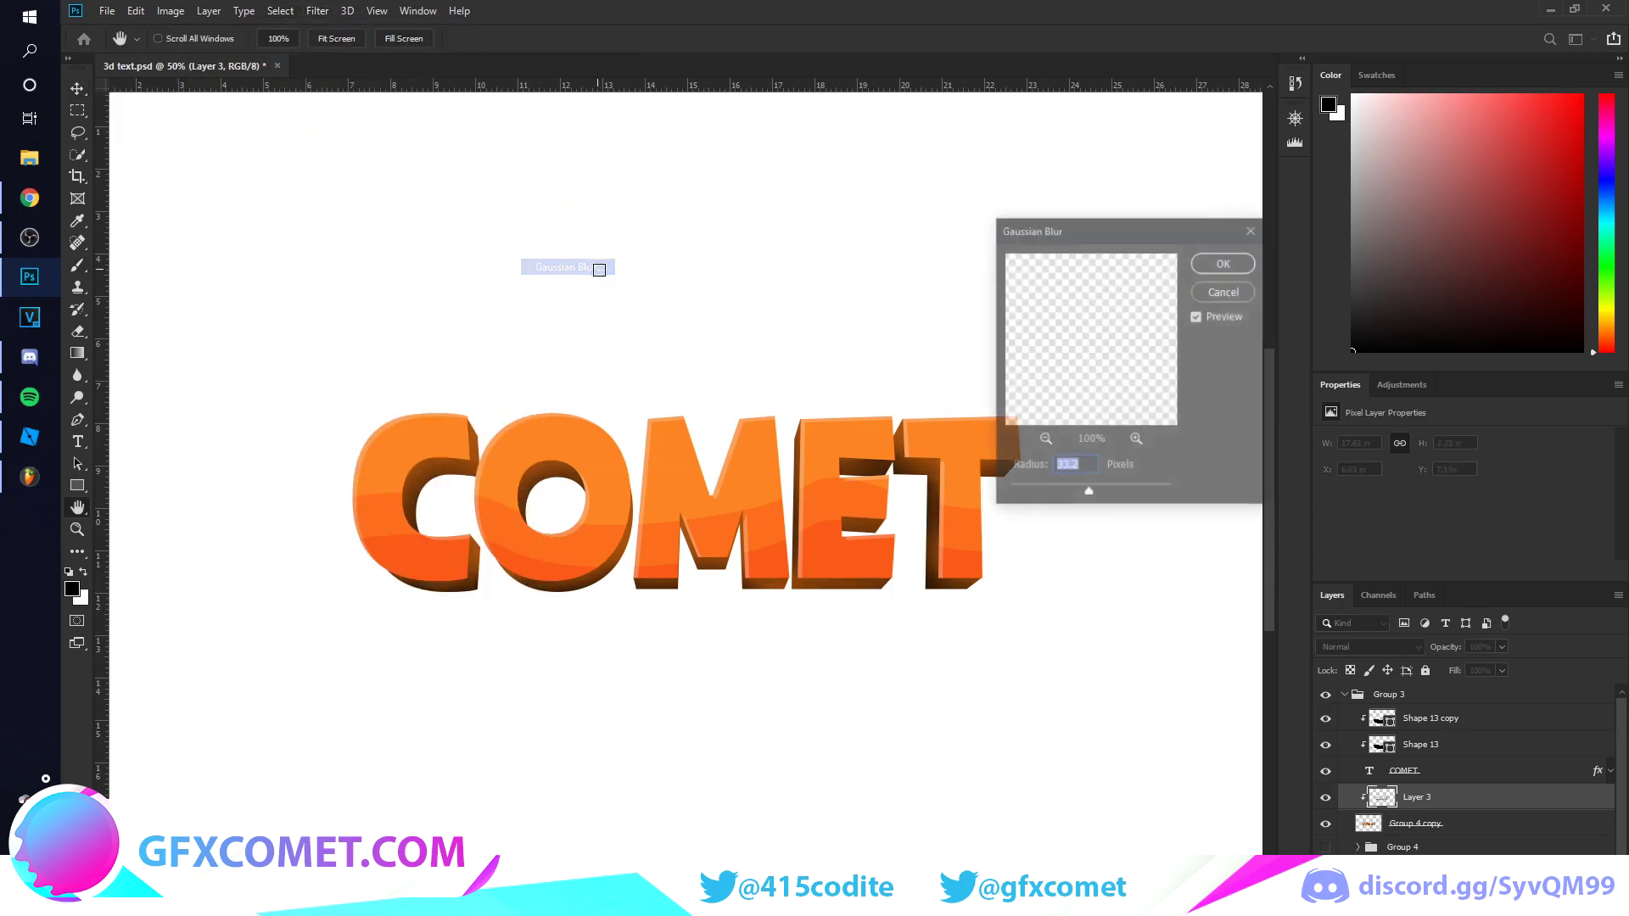
pyautogui.moveTo(1107, 485); pyautogui.dragTo(1088, 486)
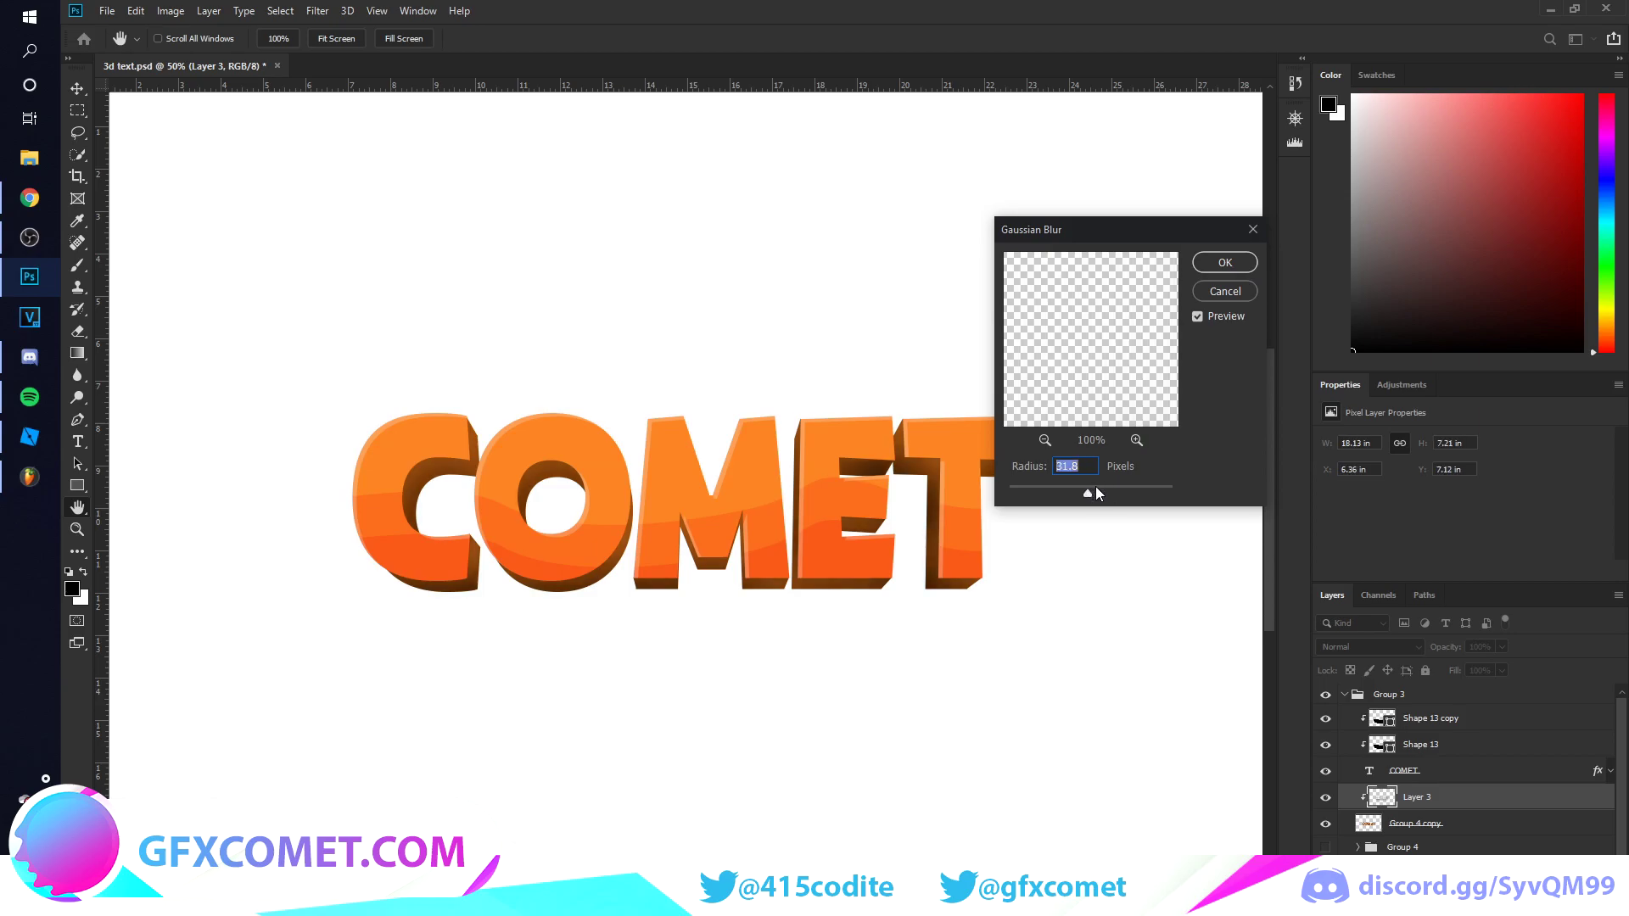
pyautogui.click(1221, 266)
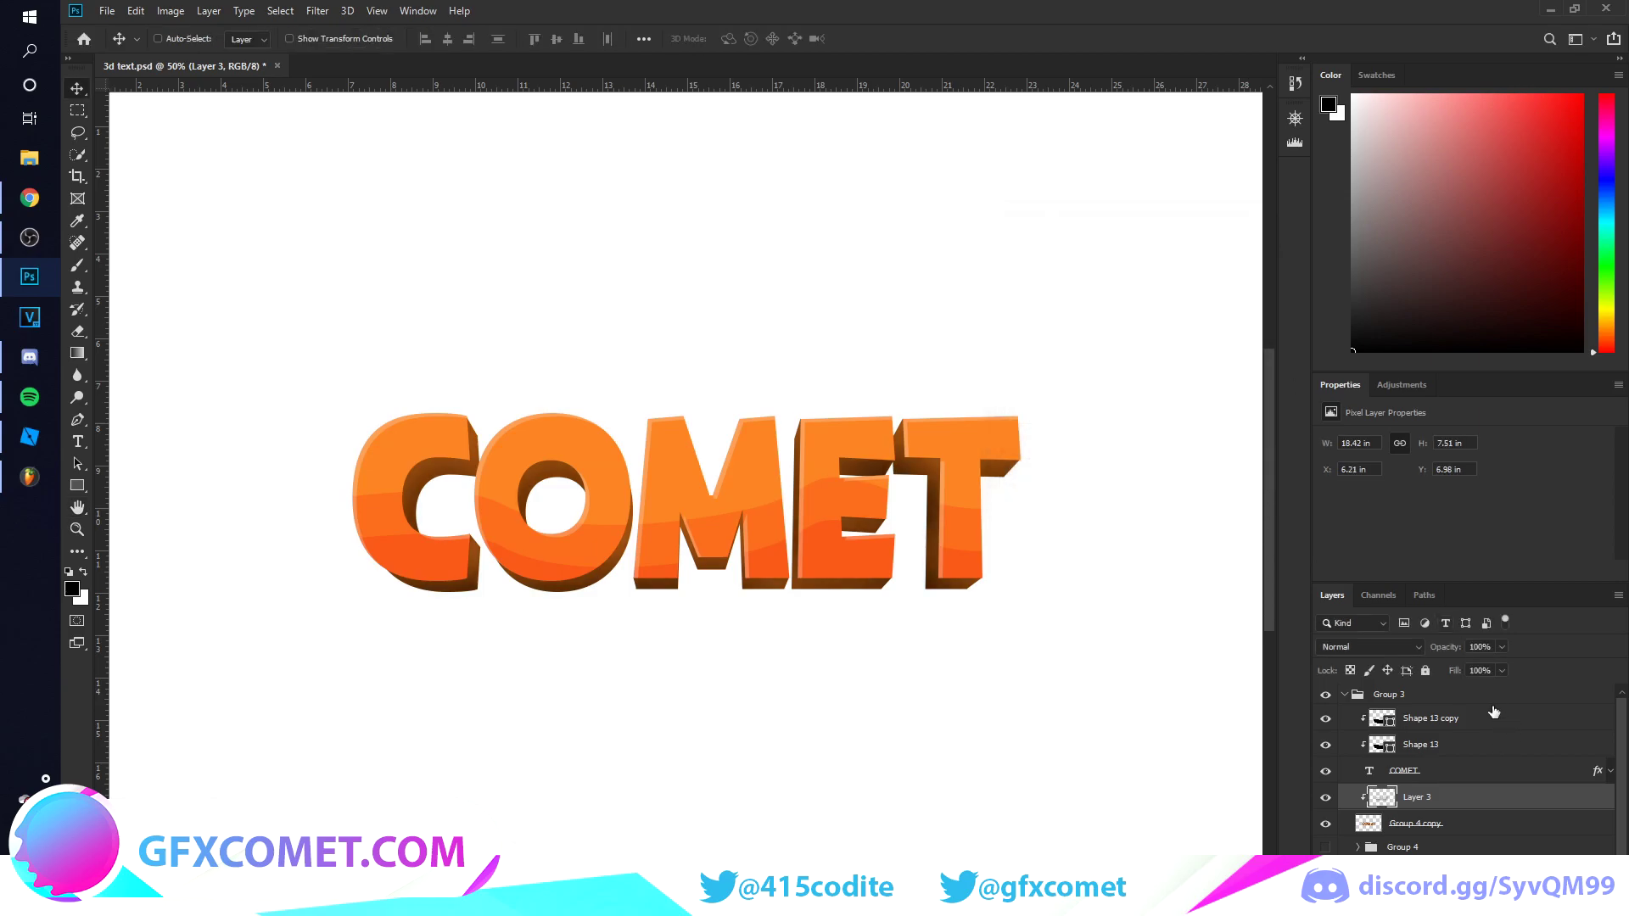
pyautogui.moveTo(1448, 647); pyautogui.dragTo(1398, 649)
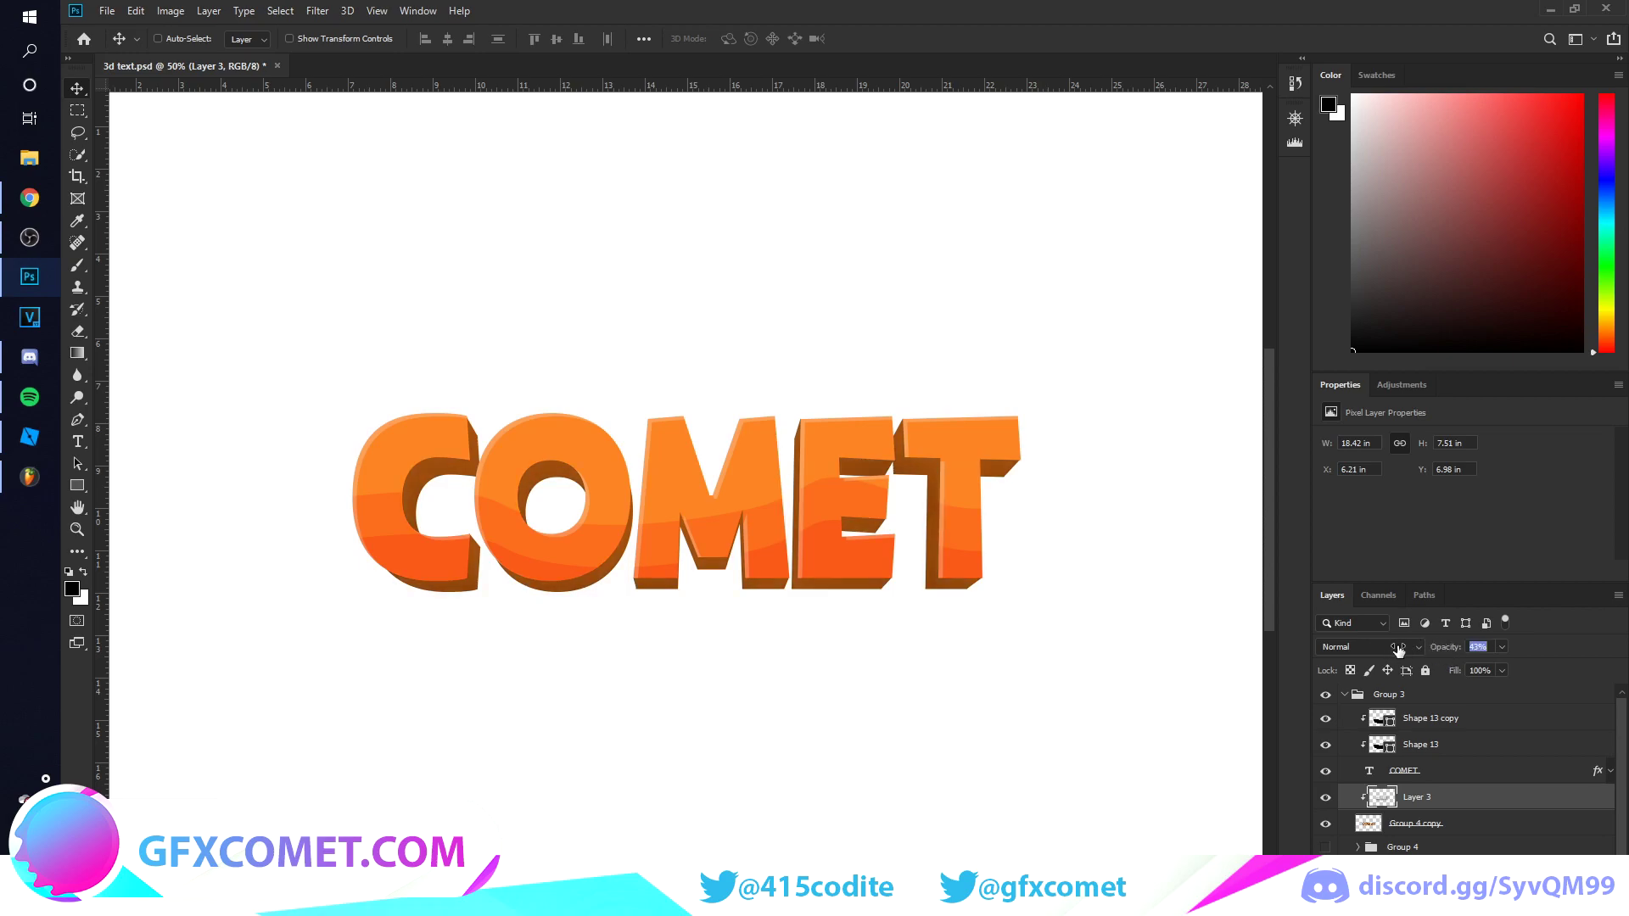
# Duplicate Layer 3 as a clipped layer above it and set the copy to Overlay at 21% opacity.
pyautogui.keyDown('alt'); pyautogui.moveTo(1439, 800); pyautogui.dragTo(1440, 787); pyautogui.keyUp('alt')
pyautogui.keyDown('alt'); pyautogui.click(1434, 802); pyautogui.keyUp('alt')
pyautogui.click(1376, 648)
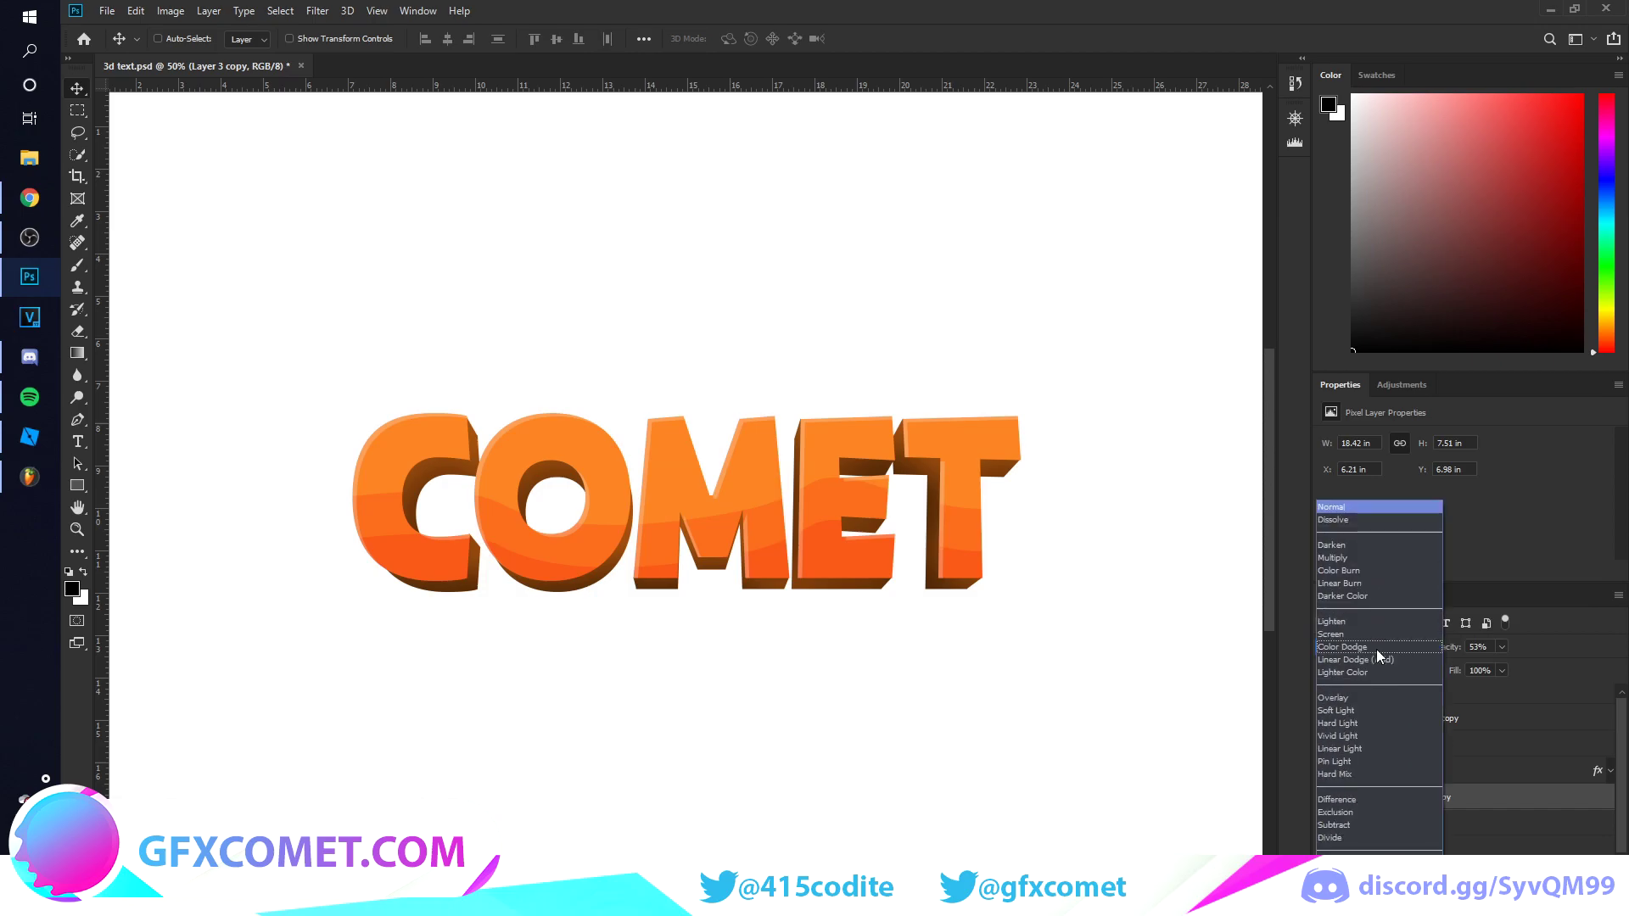
pyautogui.click(1371, 700)
pyautogui.moveTo(1582, 658); pyautogui.dragTo(1455, 660)
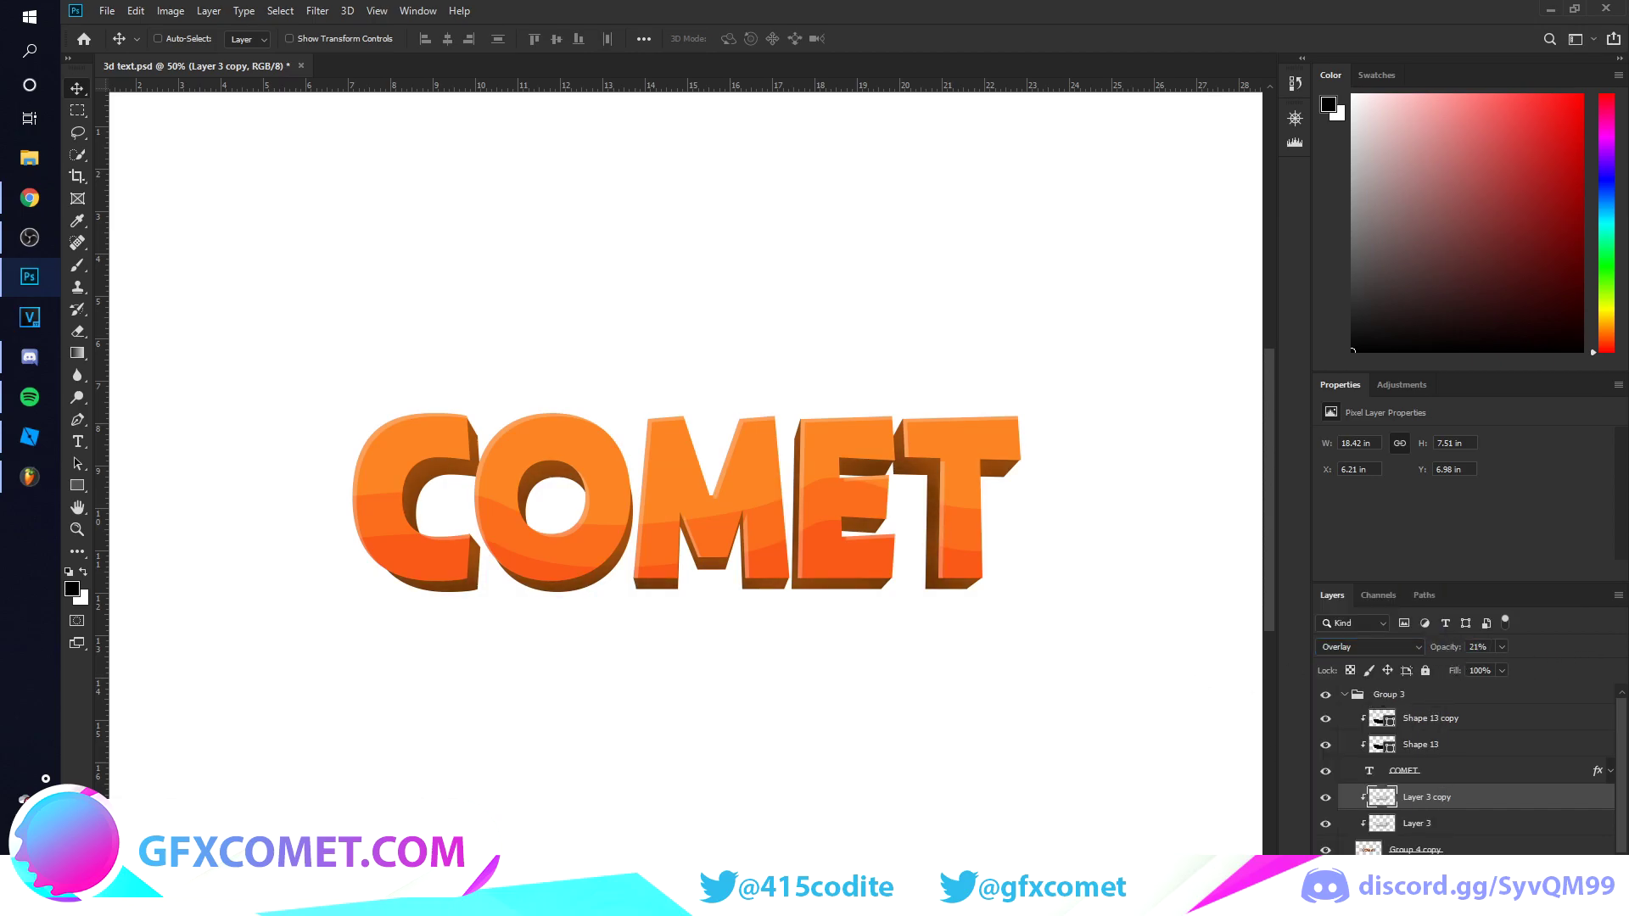
# Add a clipped layer above Layer 3 copy and brush soft white highlights onto the brown sides of the C, O and M.
pyautogui.hotkey('ctrl', 'shift', 'alt', 'n')
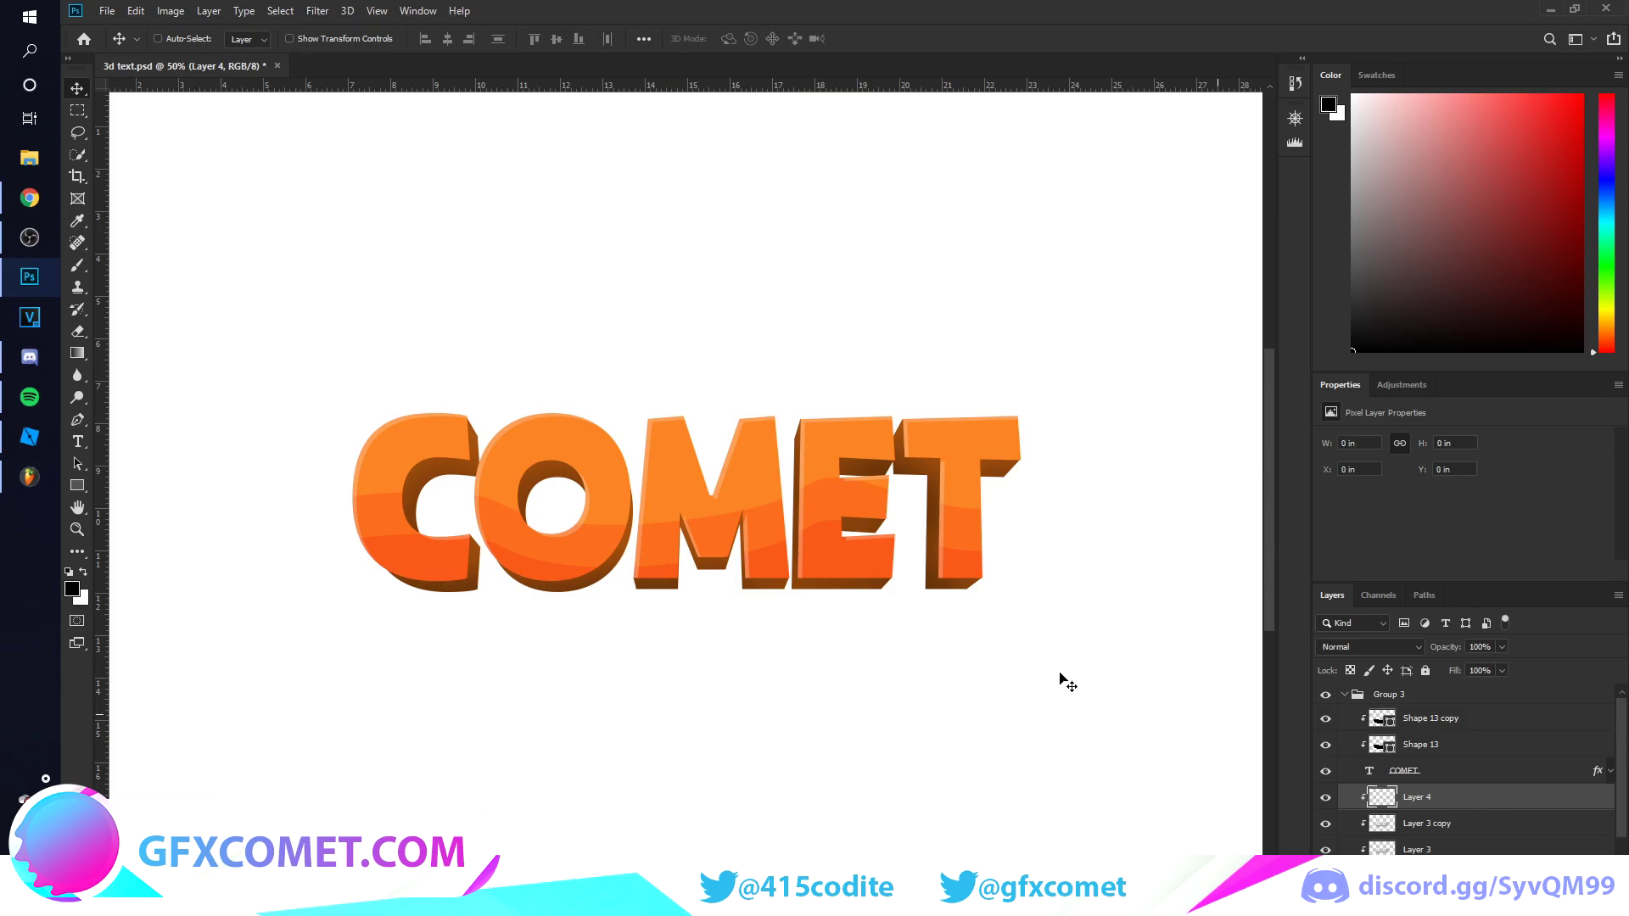
pyautogui.press('b')
pyautogui.click(83, 572)
pyautogui.press('[')
pyautogui.moveTo(427, 448)
pyautogui.mouseDown()
pyautogui.moveTo(403, 475)
pyautogui.moveTo(459, 446)
pyautogui.mouseUp()
pyautogui.click(475, 556)
pyautogui.moveTo(530, 488); pyautogui.dragTo(547, 460)
pyautogui.moveTo(519, 561)
pyautogui.mouseDown()
pyautogui.moveTo(608, 523)
pyautogui.moveTo(690, 528)
pyautogui.moveTo(719, 547)
pyautogui.mouseUp()
pyautogui.click(655, 584)
pyautogui.press('[')
pyautogui.click(757, 573)
# Brush soft white highlights onto the brown sides of the E and T.
pyautogui.moveTo(865, 465); pyautogui.dragTo(855, 503)
pyautogui.press(']')
pyautogui.moveTo(786, 443); pyautogui.dragTo(771, 518)
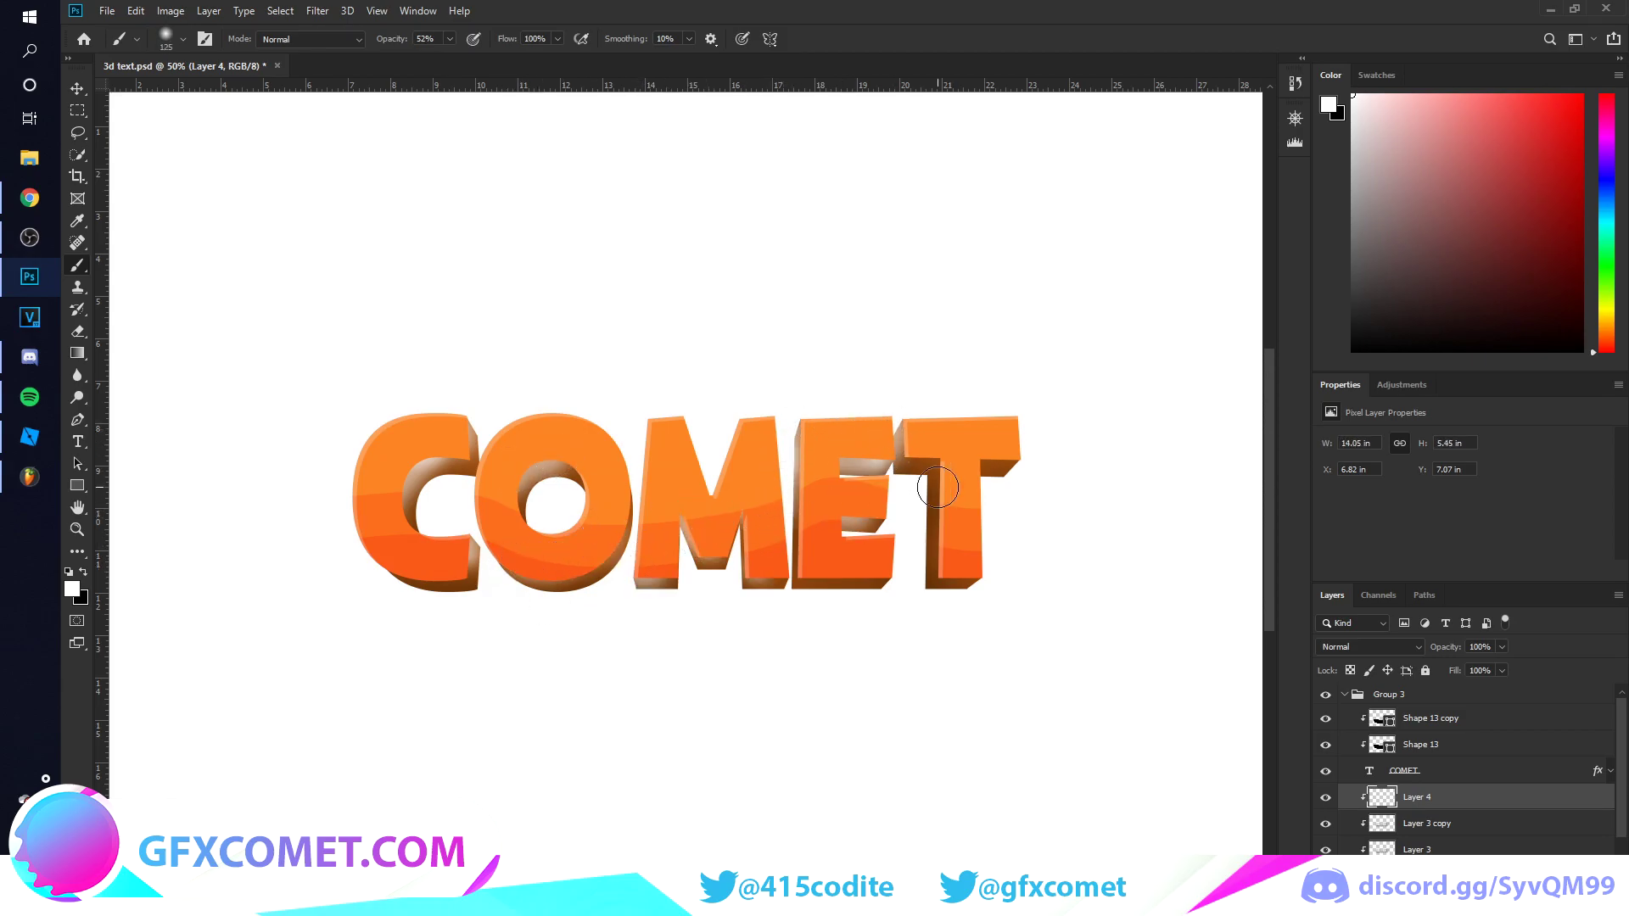
pyautogui.moveTo(891, 452); pyautogui.dragTo(923, 515)
pyautogui.moveTo(997, 471); pyautogui.dragTo(1052, 467)
# Reapply the last Gaussian Blur to the white highlight layer and set its blend mode to Overlay.
pyautogui.press('v')
pyautogui.click(317, 11)
pyautogui.click(328, 30)
pyautogui.click(1368, 647)
pyautogui.click(1359, 698)
# Duplicate the white highlight layer and set the copy to Normal blend mode at 11% opacity.
pyautogui.hotkey('ctrl', 'j')
pyautogui.click(1391, 647)
pyautogui.click(1397, 486)
pyautogui.moveTo(1446, 647); pyautogui.dragTo(1196, 651)
pyautogui.hotkey('ctrl', '-')
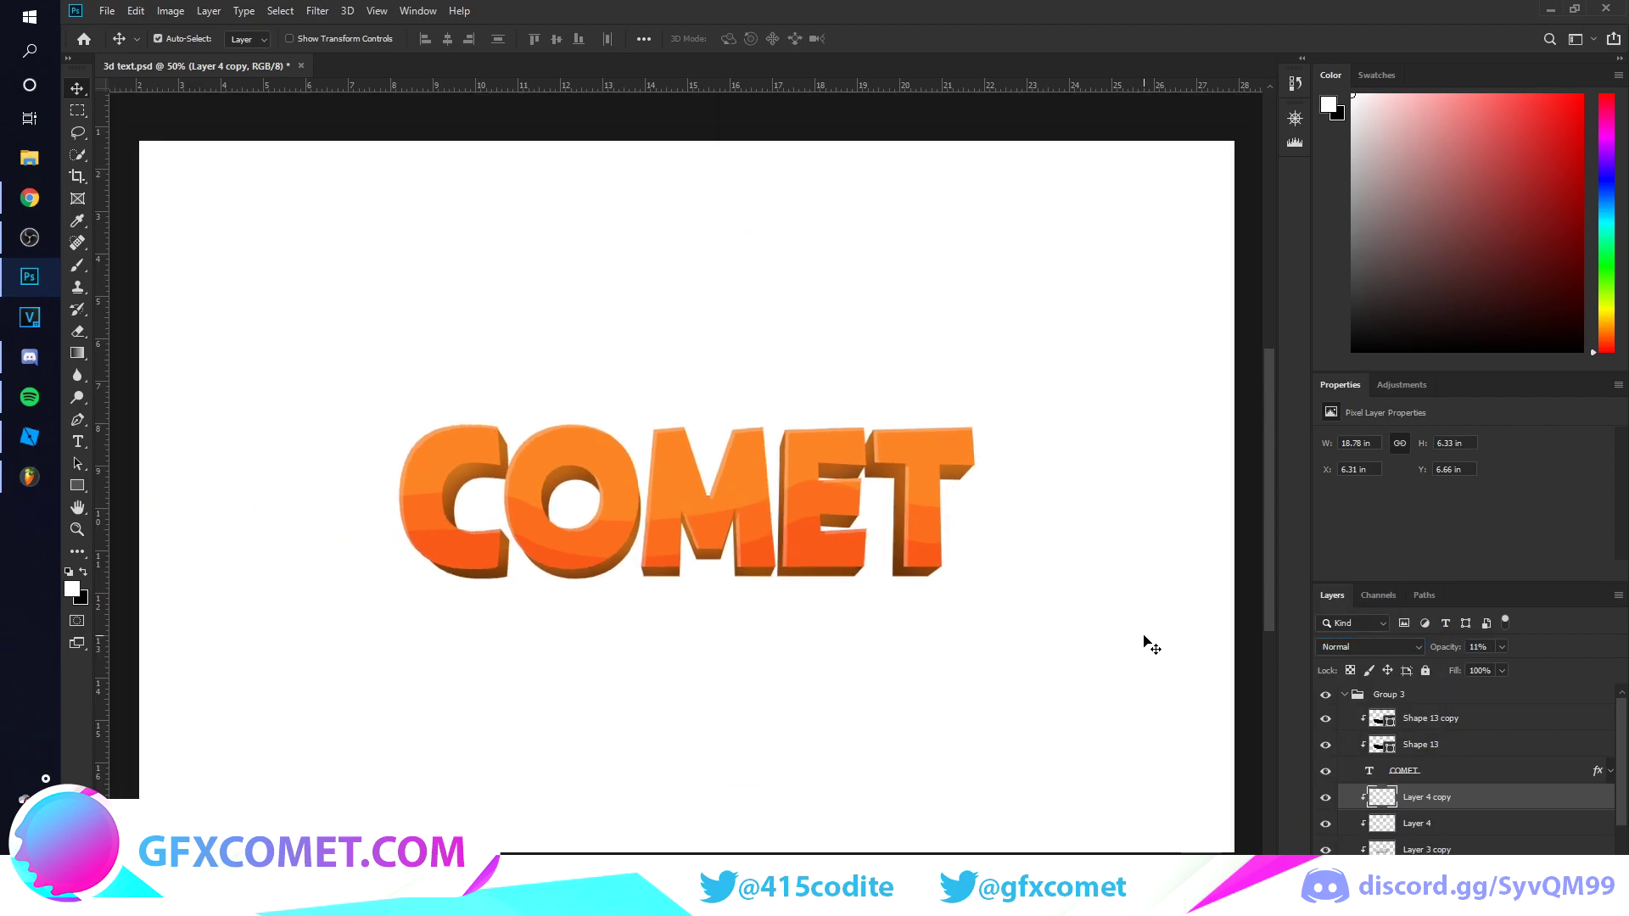